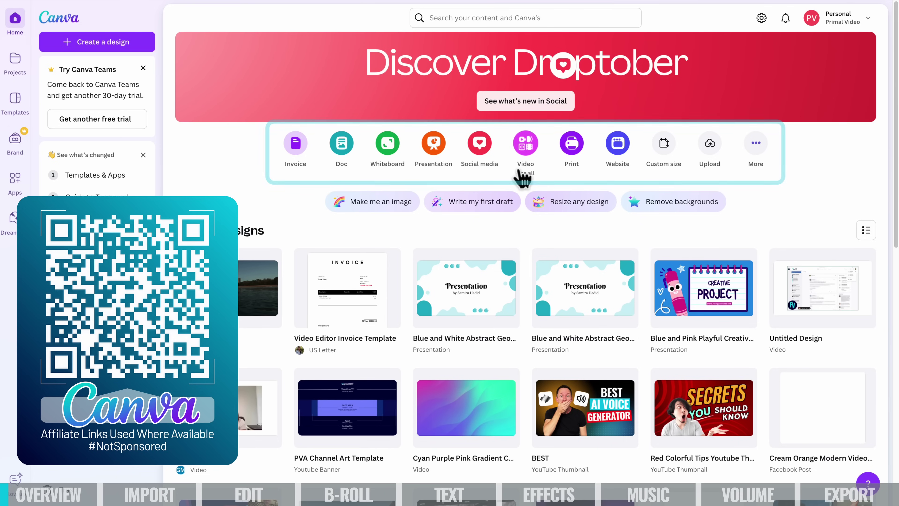
- Choose the Video design type on the Canva home page to list formats like YouTube Video (1080p)
{"action": "left_click", "coordinate": [521, 153]}
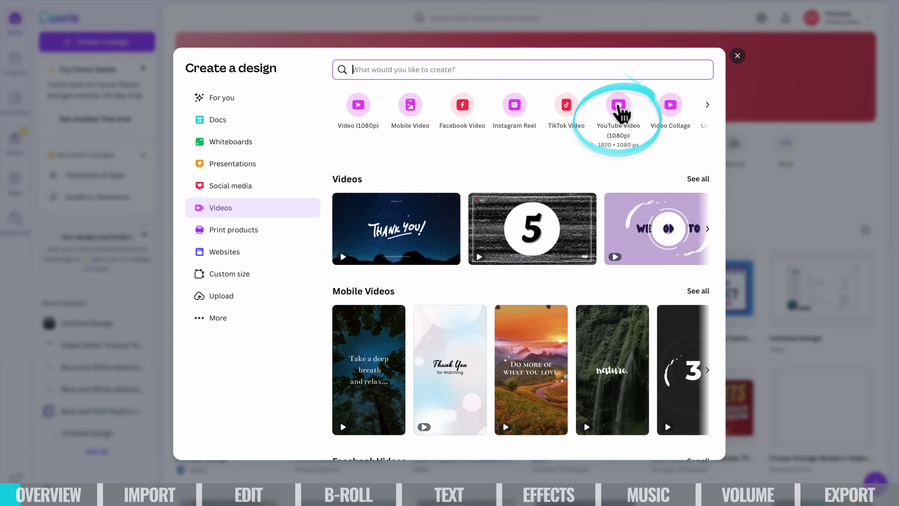
- Create a 1920×1080 YouTube Video (1080p) and apply the Let The Music Take You Away template
{"action": "left_click", "coordinate": [618, 107]}
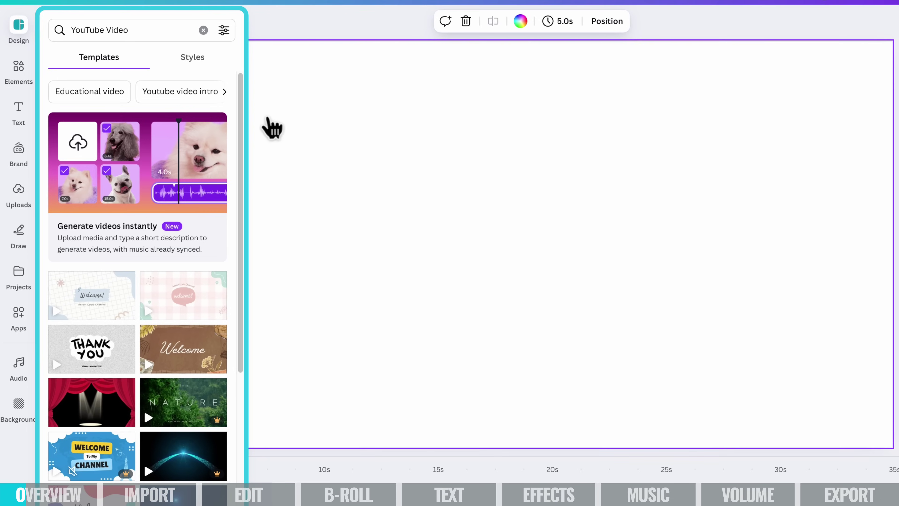
{"action": "left_click_drag", "start_coordinate": [247, 156], "coordinate": [237, 420]}
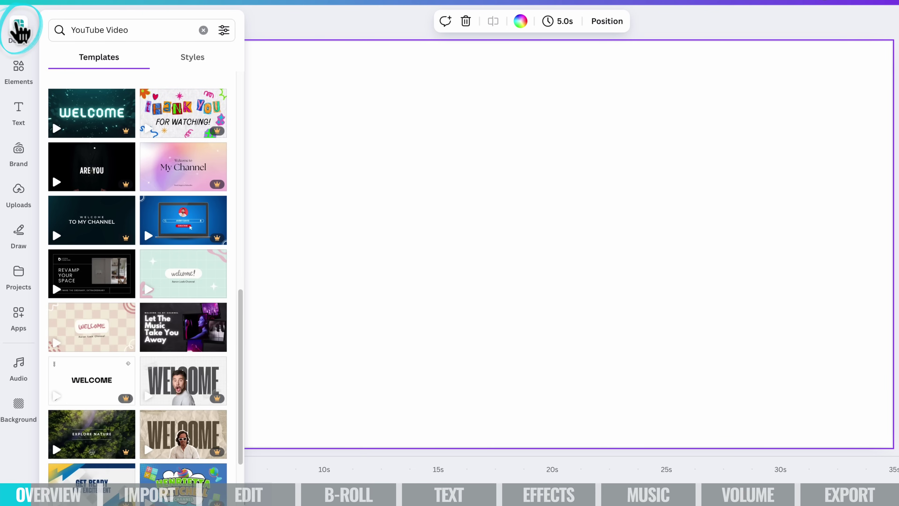
{"action": "scroll", "coordinate": [194, 388], "scroll_direction": "down", "scroll_amount": 3}
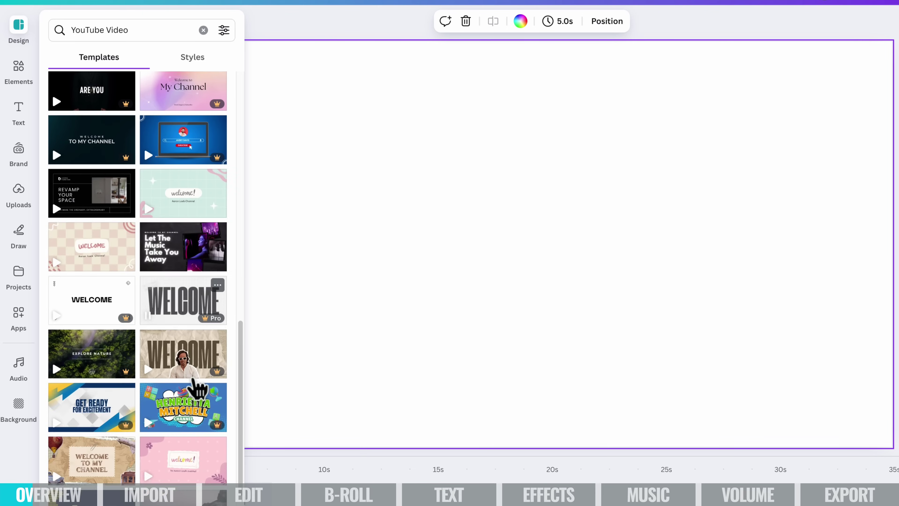
{"action": "scroll", "coordinate": [194, 388], "scroll_direction": "down", "scroll_amount": 5}
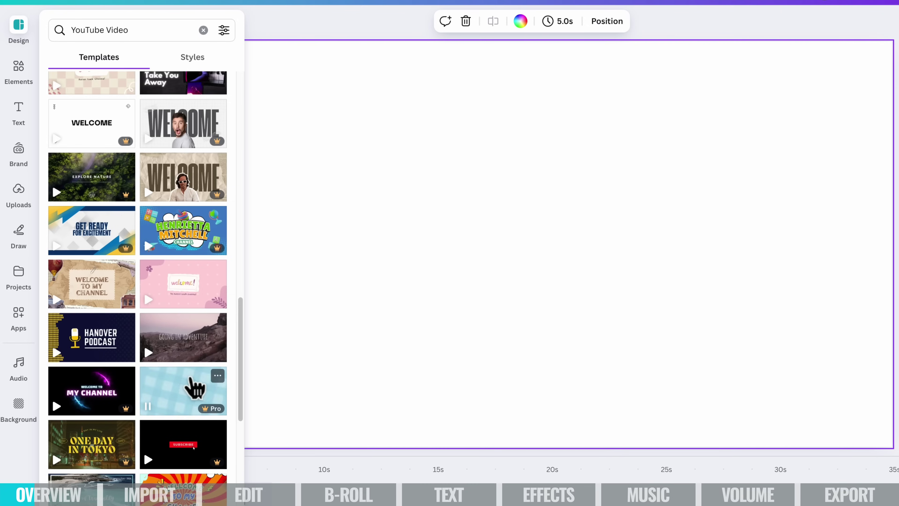
{"action": "scroll", "coordinate": [193, 383], "scroll_direction": "up", "scroll_amount": 2}
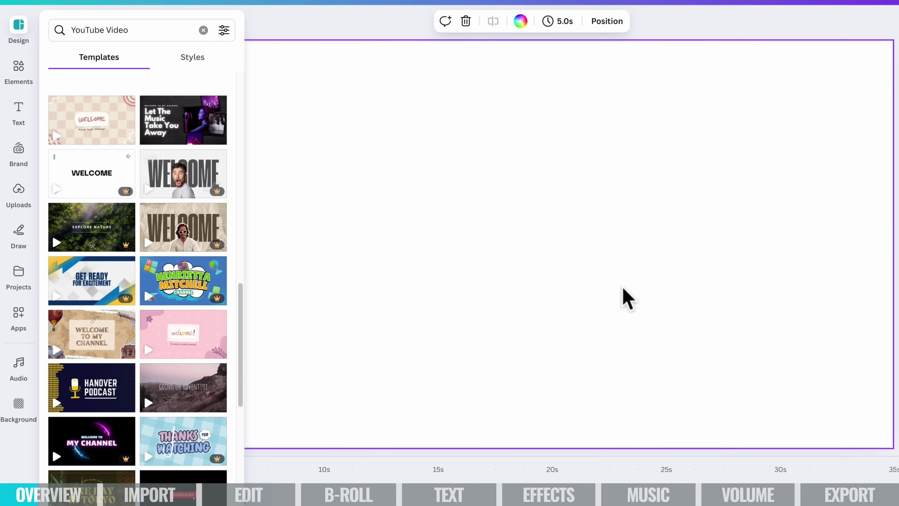
{"action": "mouse_move", "coordinate": [208, 304]}
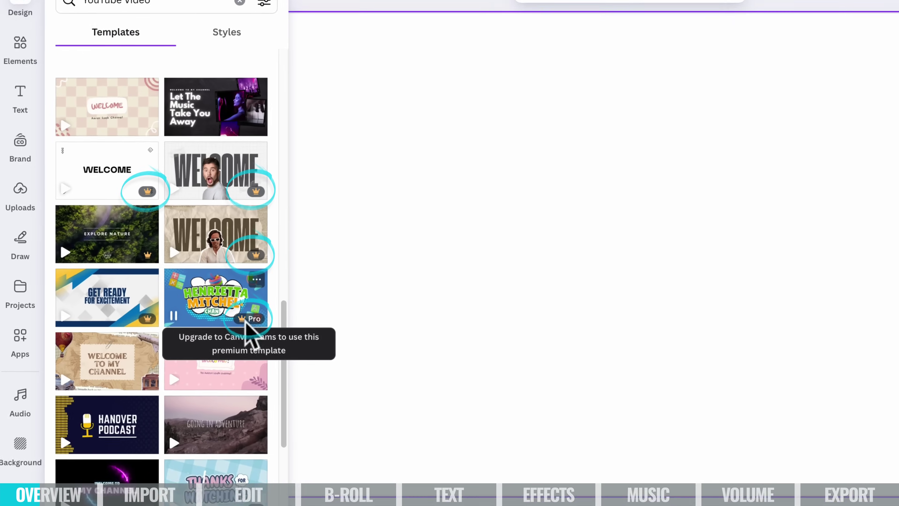
{"action": "mouse_move", "coordinate": [251, 259]}
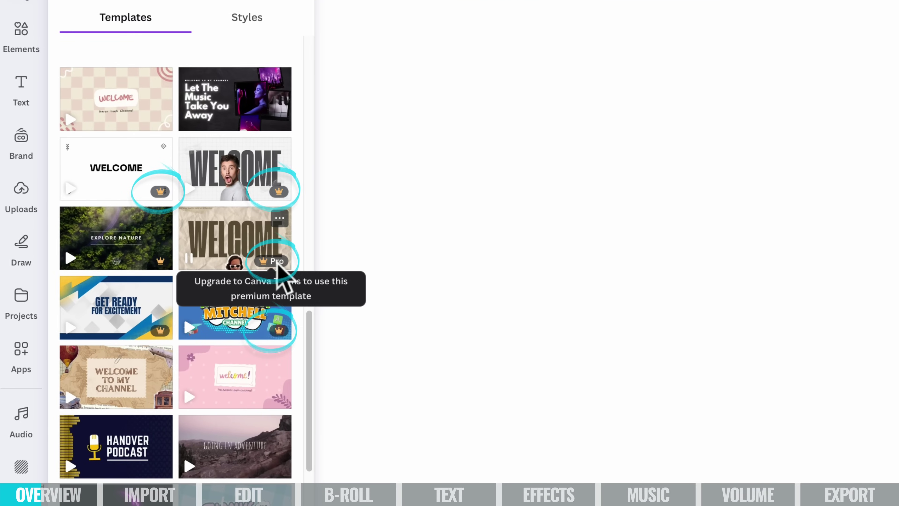
{"action": "mouse_move", "coordinate": [271, 192]}
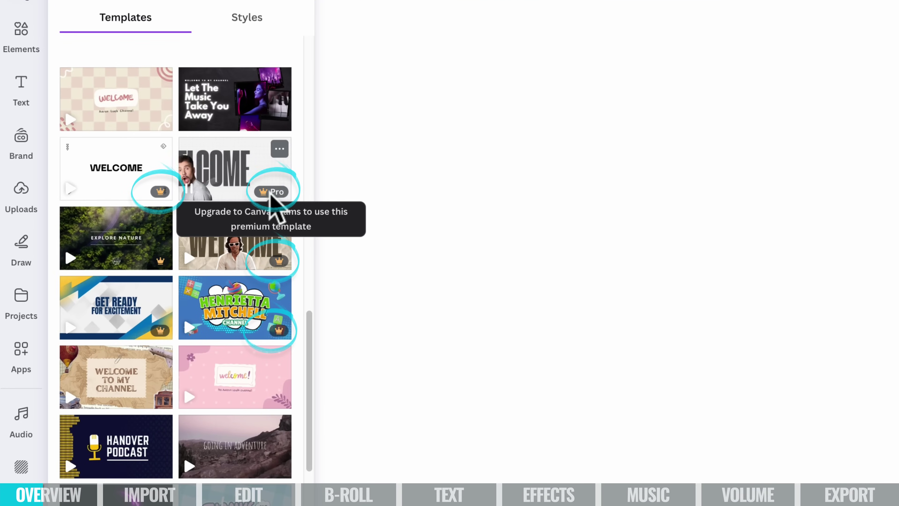
{"action": "mouse_move", "coordinate": [276, 468]}
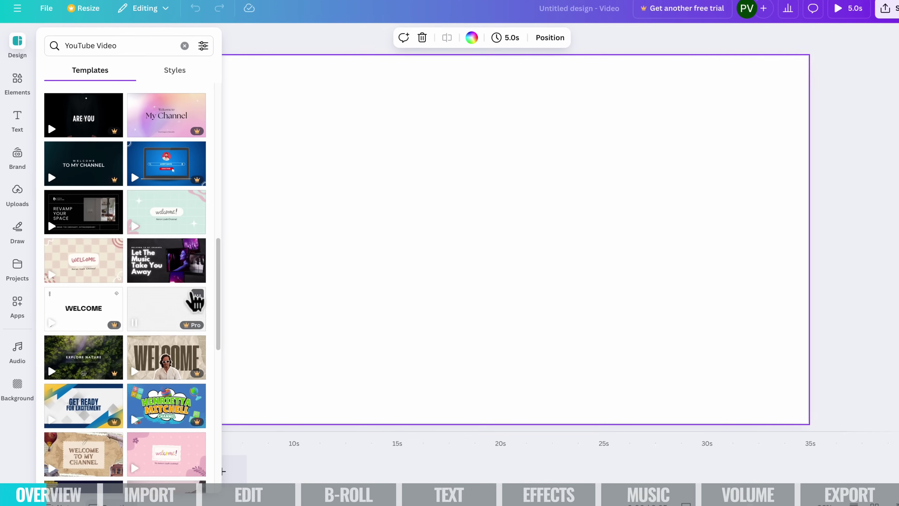
{"action": "left_click", "coordinate": [174, 273]}
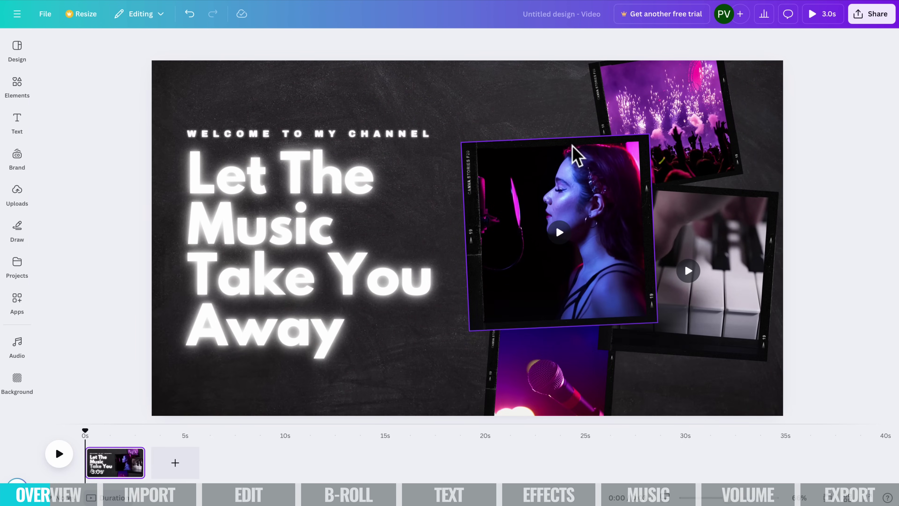
- Try moving the template's piano and mic frames, then undo back to a single blank 5.0s page
{"action": "left_click", "coordinate": [465, 187]}
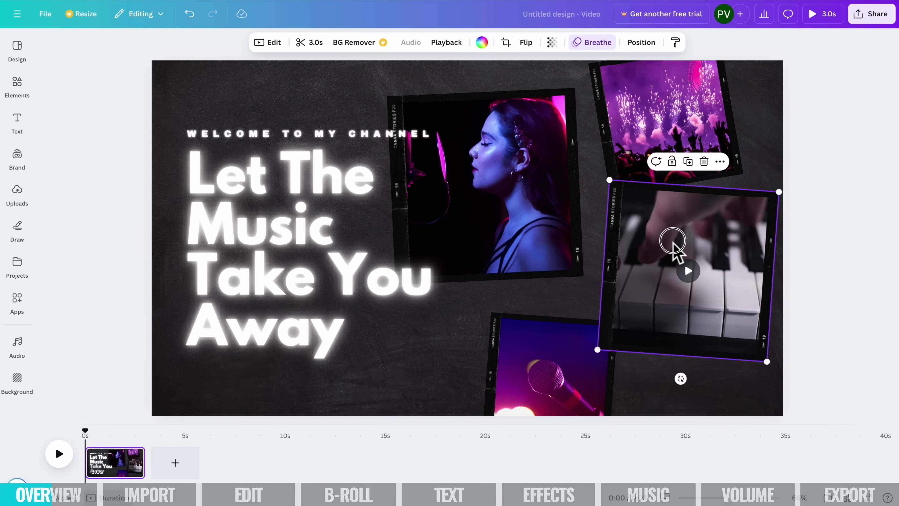
{"action": "left_click_drag", "start_coordinate": [672, 245], "coordinate": [633, 189]}
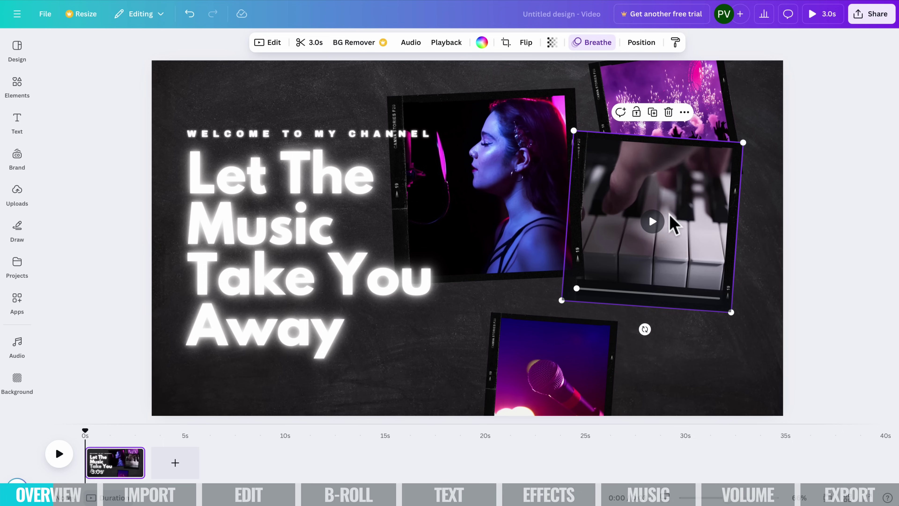
{"action": "left_click_drag", "start_coordinate": [672, 223], "coordinate": [718, 281]}
{"action": "left_click_drag", "start_coordinate": [524, 385], "coordinate": [507, 345]}
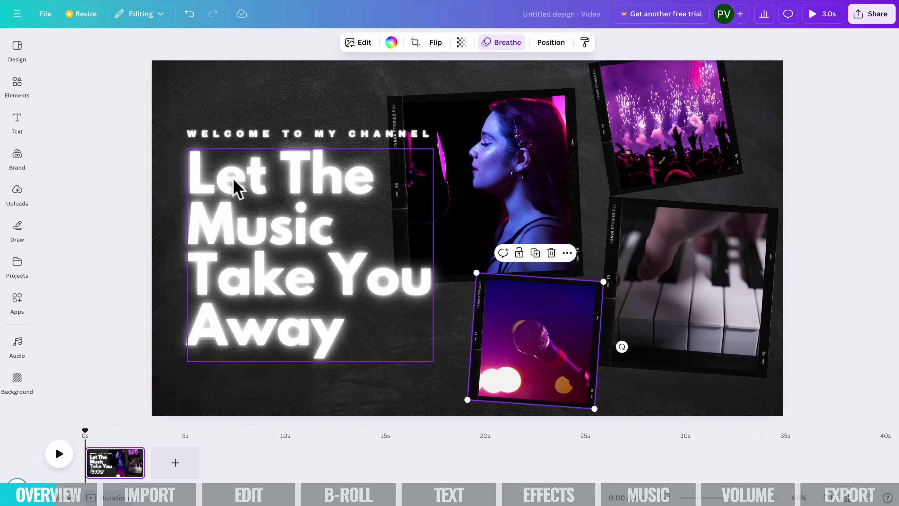
{"action": "left_click", "coordinate": [233, 187]}
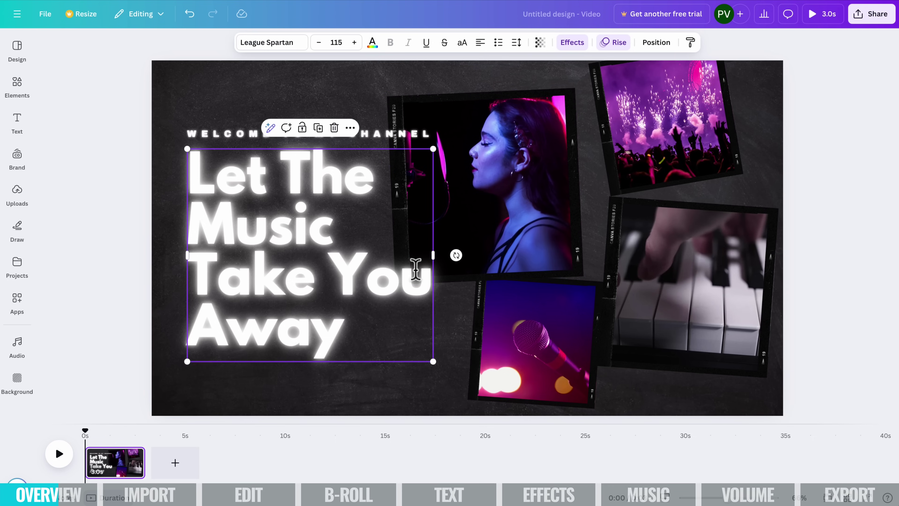
{"action": "left_click", "coordinate": [285, 89]}
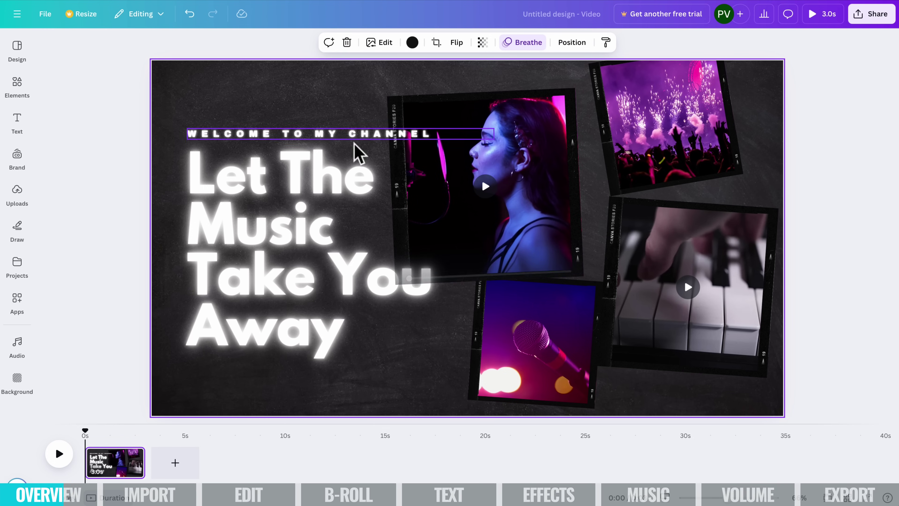
{"action": "left_click", "coordinate": [189, 14]}
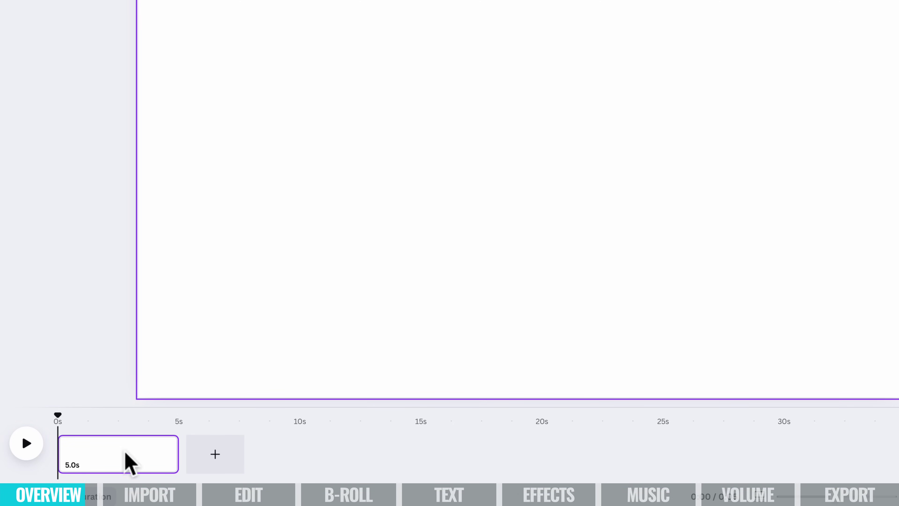
{"action": "left_click", "coordinate": [90, 496]}
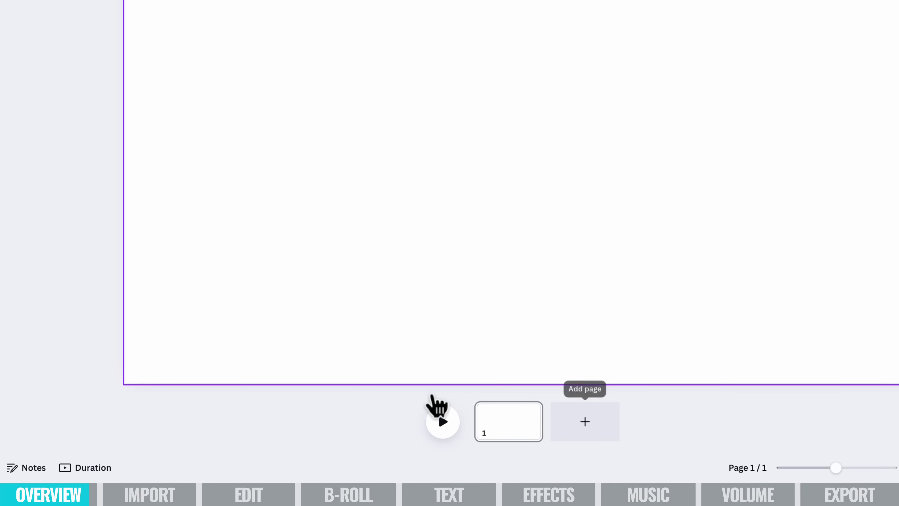
{"action": "left_click", "coordinate": [101, 471]}
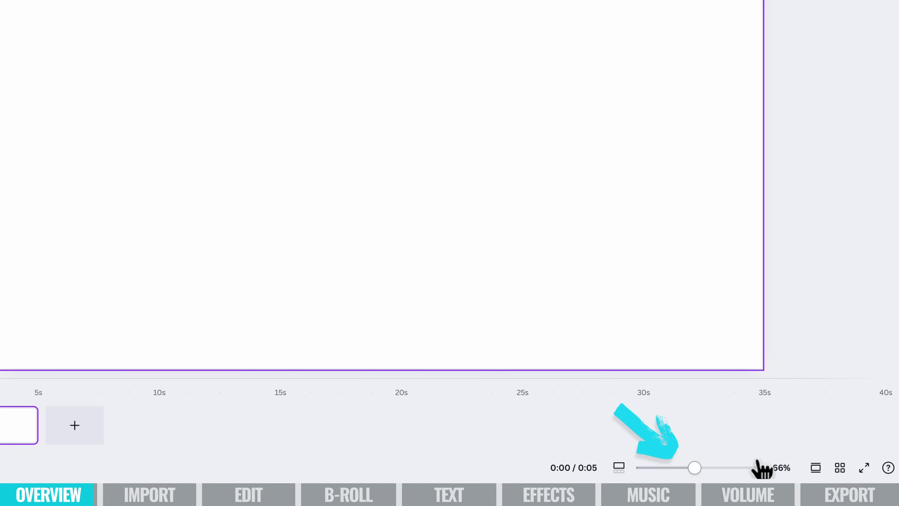
{"action": "left_click", "coordinate": [21, 54]}
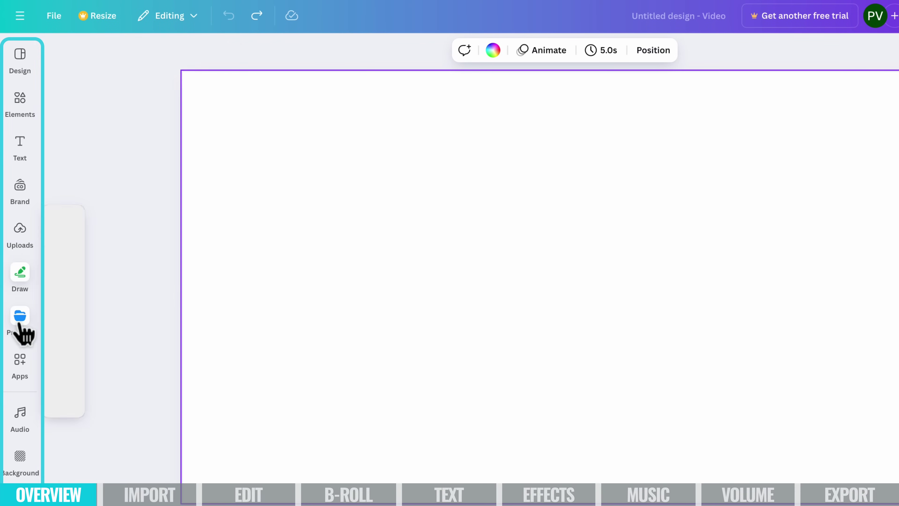
{"action": "left_click", "coordinate": [26, 464]}
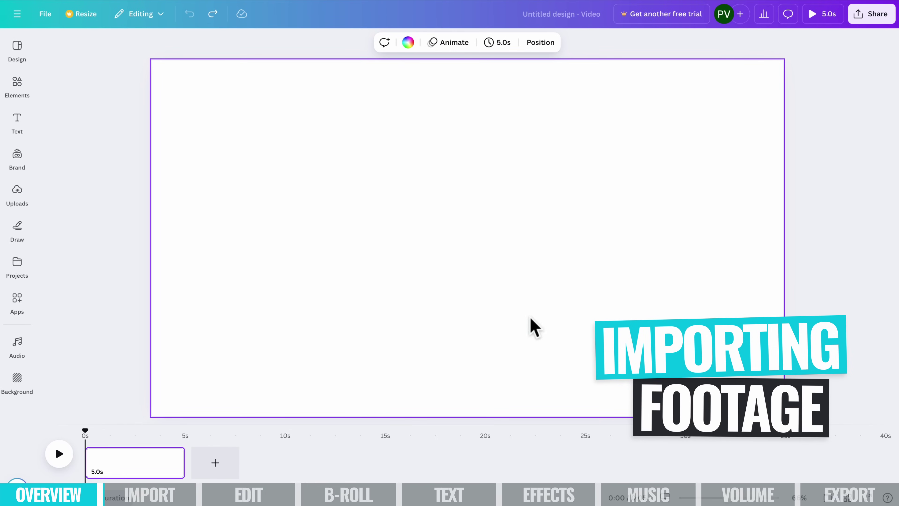
- Allow camera and microphone access for Record yourself, then exit the recording studio back to Uploads
{"action": "left_click", "coordinate": [17, 193]}
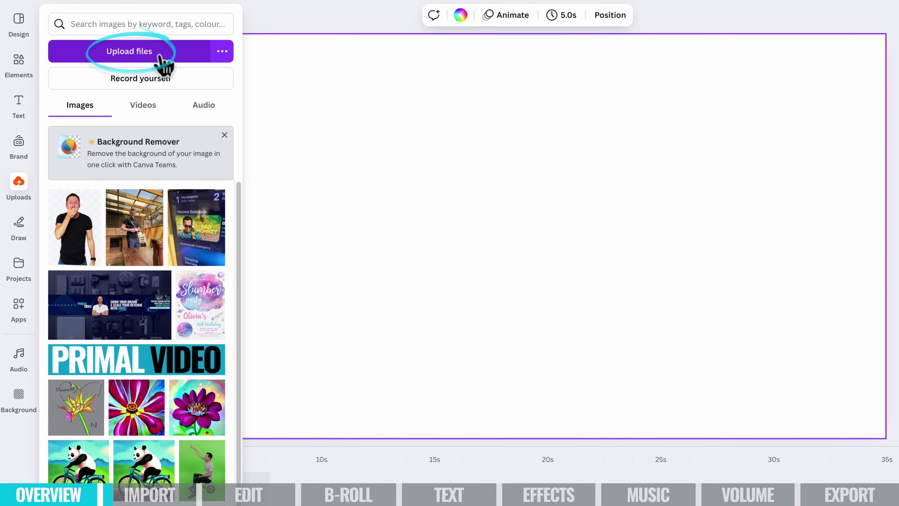
{"action": "left_click", "coordinate": [142, 85]}
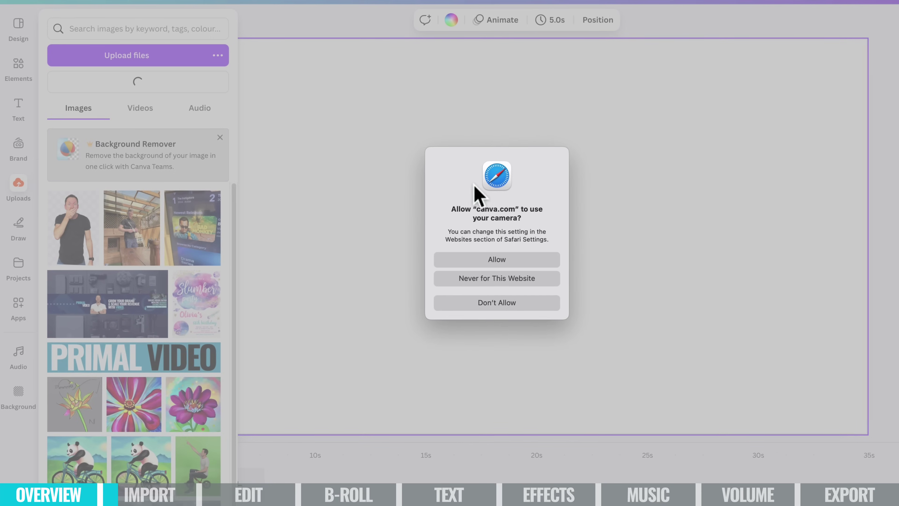
{"action": "left_click", "coordinate": [504, 262]}
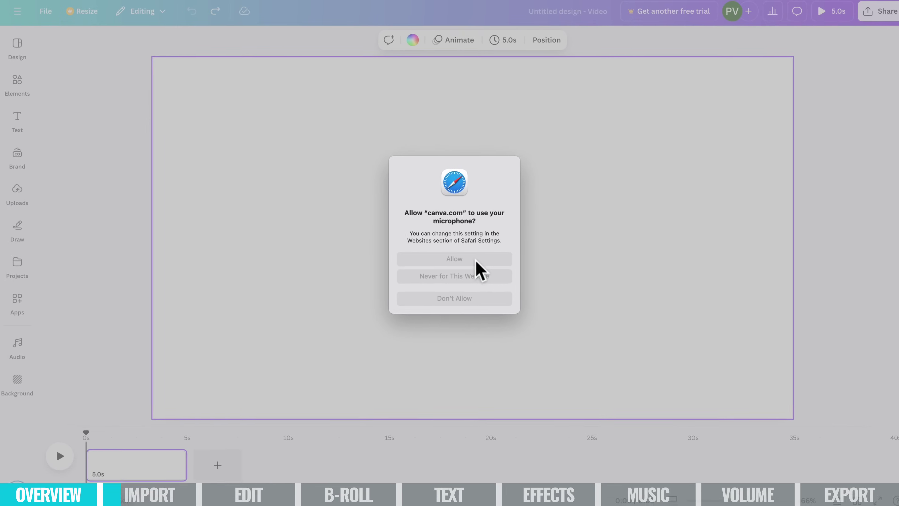
{"action": "left_click", "coordinate": [471, 261]}
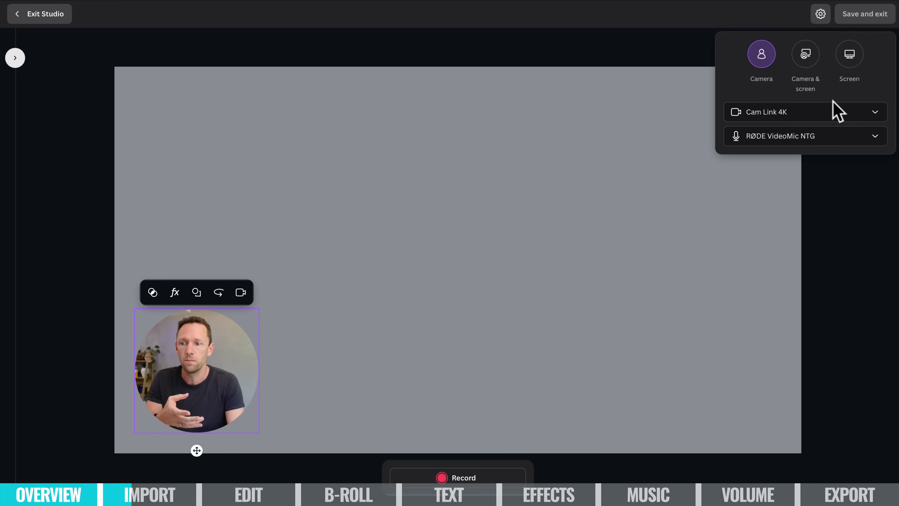
{"action": "left_click", "coordinate": [30, 15]}
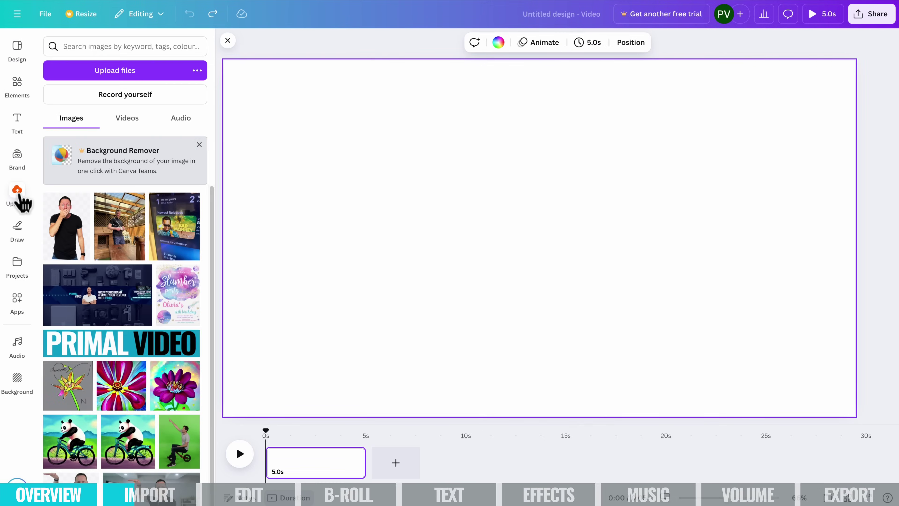
- Upload Camera-Recording.mp4 and IMG_0261.MOV, then place the 5:16 talking-head clip on the page
{"action": "left_click", "coordinate": [122, 71]}
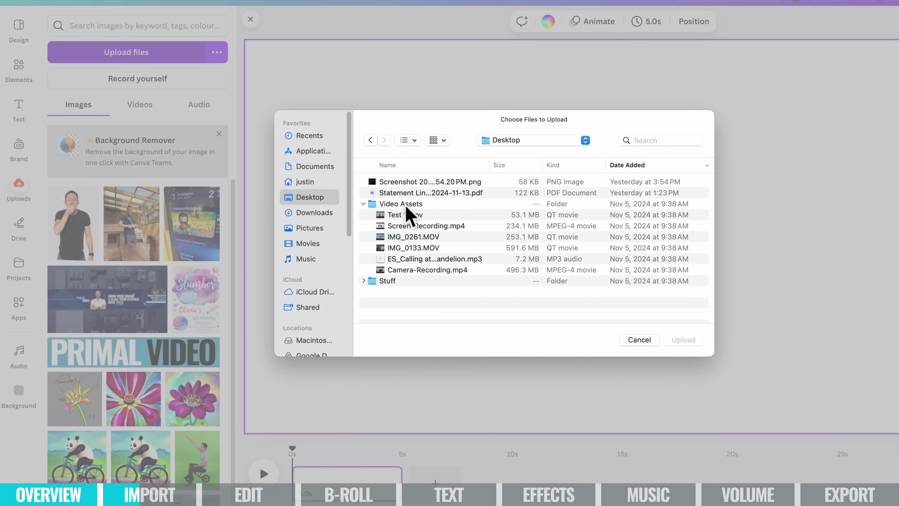
{"action": "left_click", "coordinate": [417, 272]}
{"action": "left_click", "coordinate": [414, 237], "text": "super"}
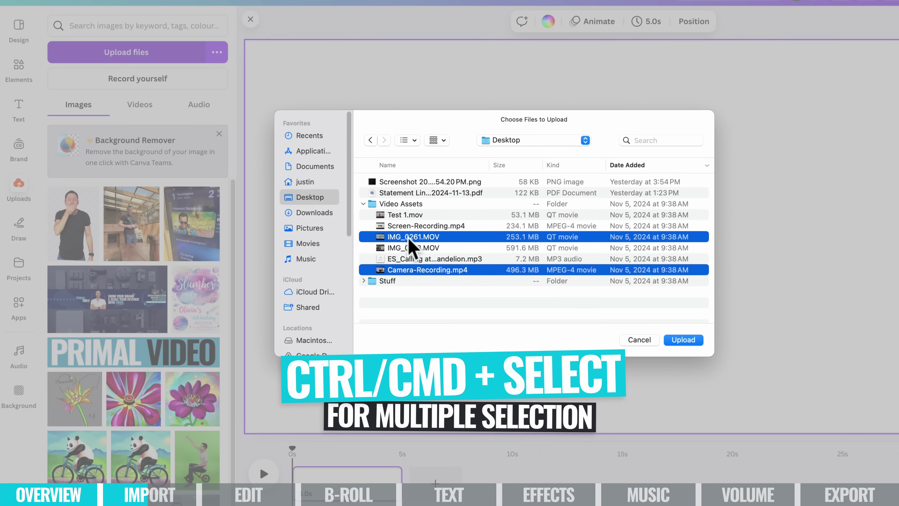
{"action": "left_click", "coordinate": [683, 340]}
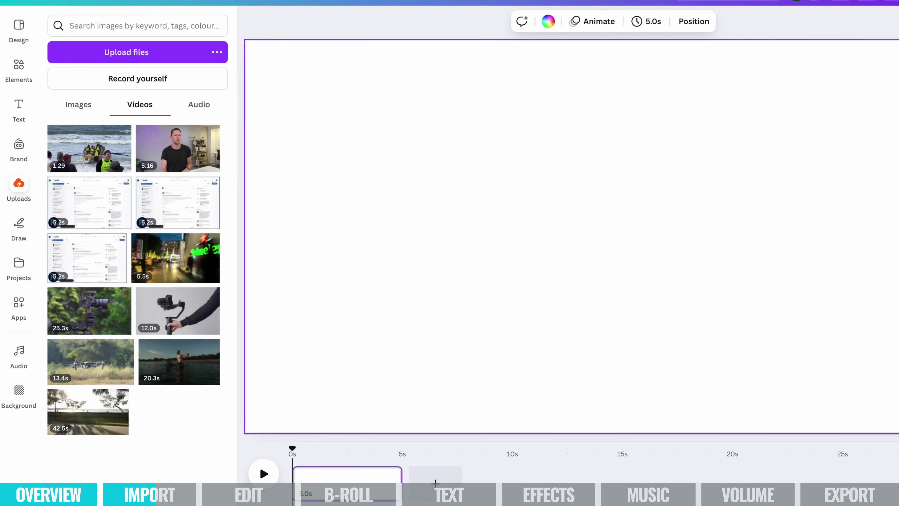
{"action": "left_click_drag", "start_coordinate": [181, 158], "coordinate": [336, 113]}
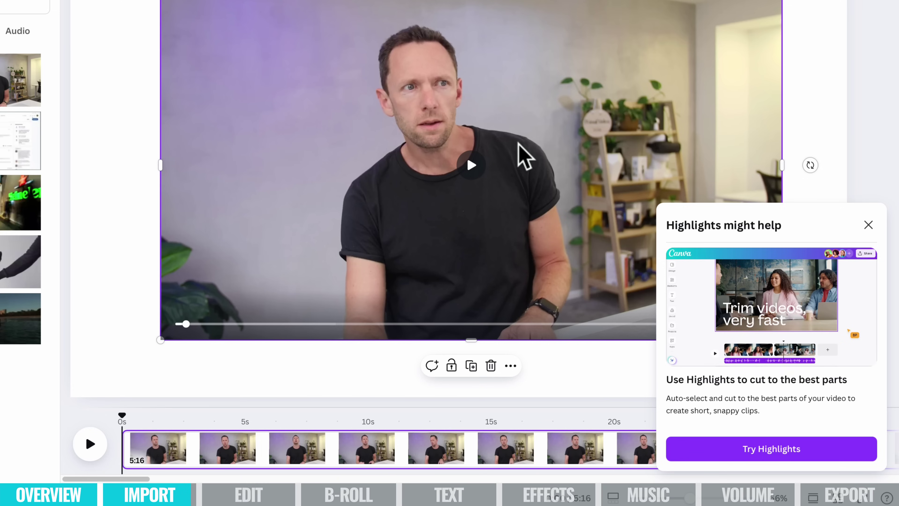
- Dismiss Highlights, centre the talking-head clip, and scale it to fill the page at 1728×972
{"action": "left_click", "coordinate": [868, 226]}
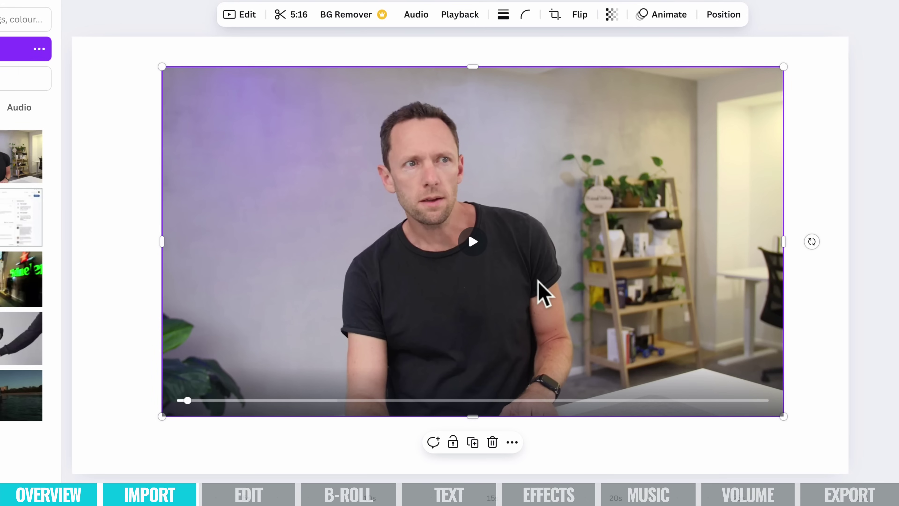
{"action": "mouse_move", "coordinate": [585, 235]}
{"action": "left_mouse_down"}
{"action": "mouse_move", "coordinate": [594, 235]}
{"action": "mouse_move", "coordinate": [584, 253]}
{"action": "mouse_move", "coordinate": [587, 237]}
{"action": "mouse_move", "coordinate": [562, 243]}
{"action": "mouse_move", "coordinate": [571, 243]}
{"action": "left_mouse_up"}
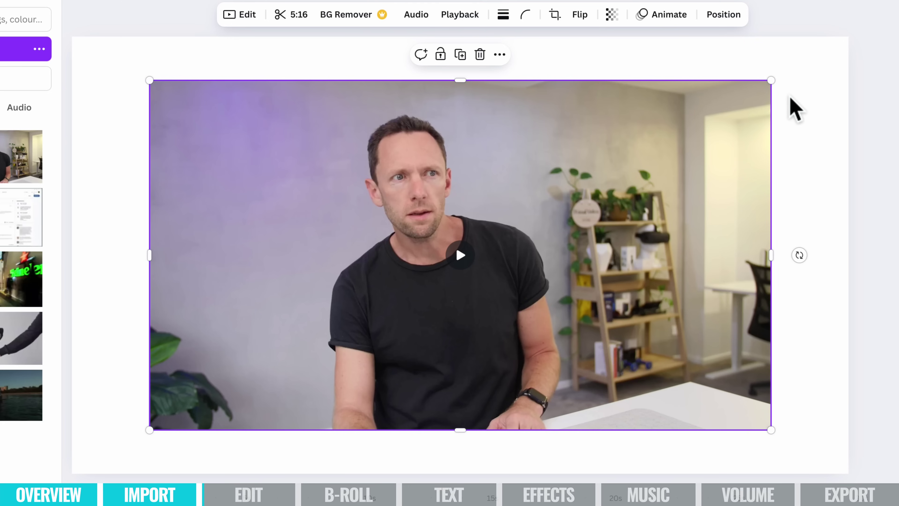
{"action": "left_click_drag", "start_coordinate": [771, 80], "coordinate": [874, 22]}
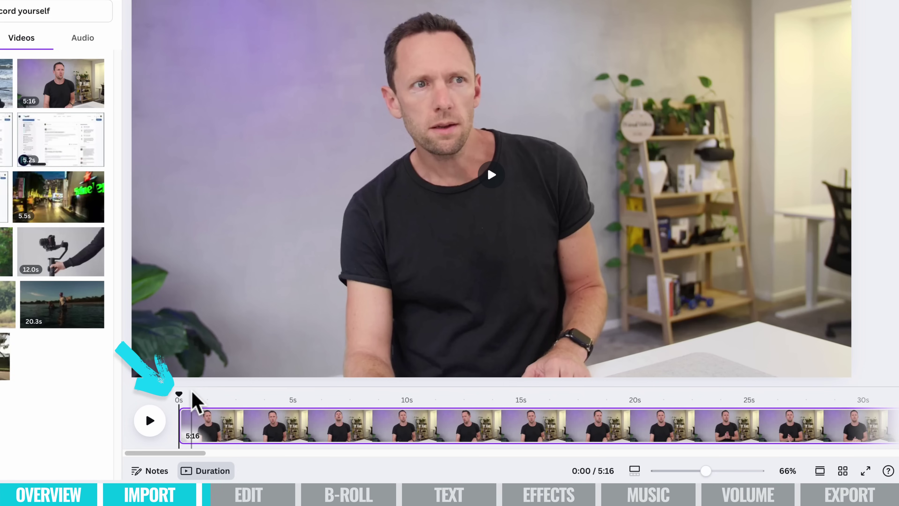
{"action": "left_click_drag", "start_coordinate": [181, 391], "coordinate": [791, 424]}
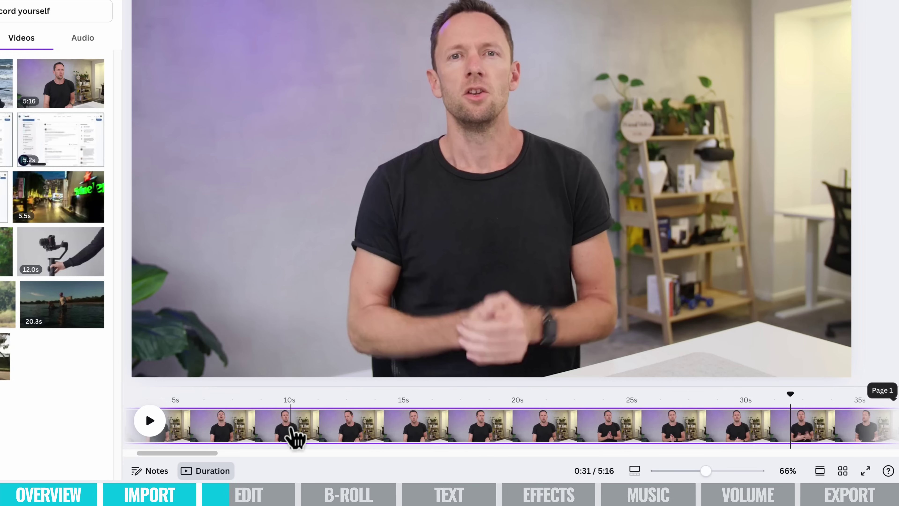
{"action": "left_click_drag", "start_coordinate": [786, 394], "coordinate": [784, 397]}
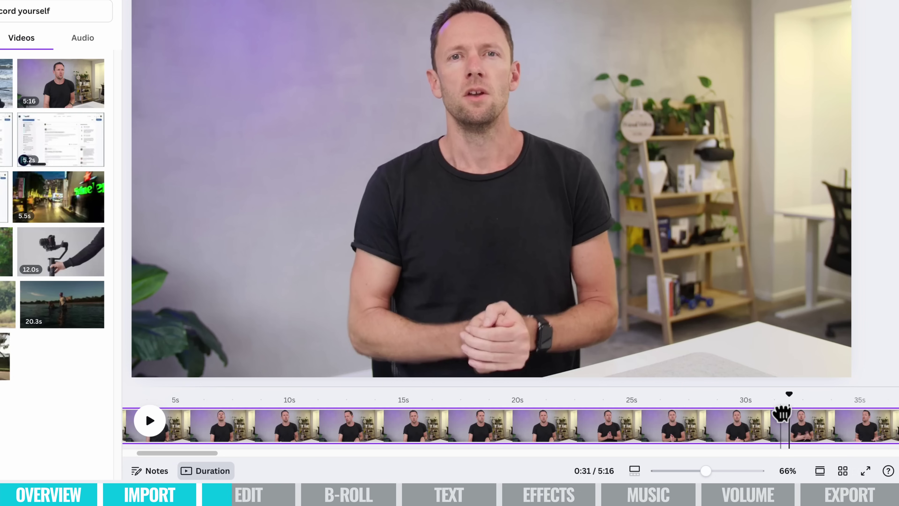
- Split the clip at about 0:31 and delete the opening part, leaving a 4:44 video
{"action": "right_click", "coordinate": [793, 423]}
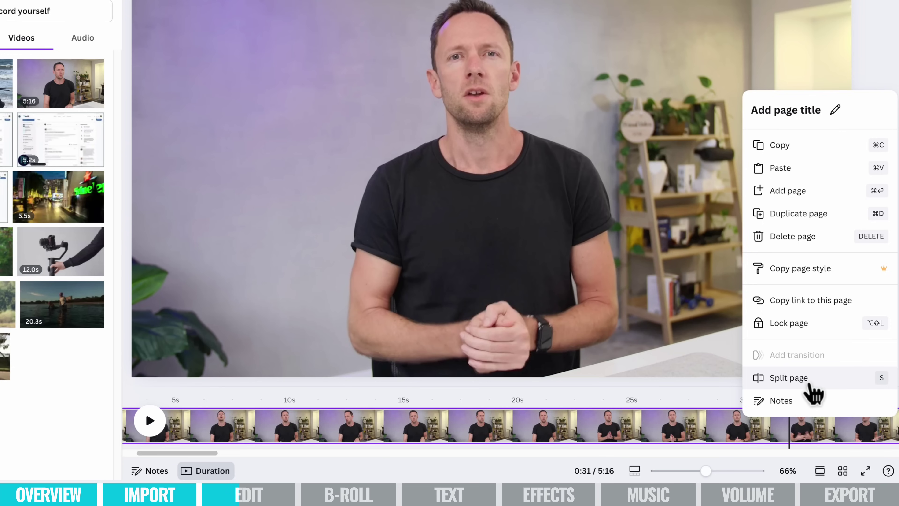
{"action": "left_click", "coordinate": [879, 382]}
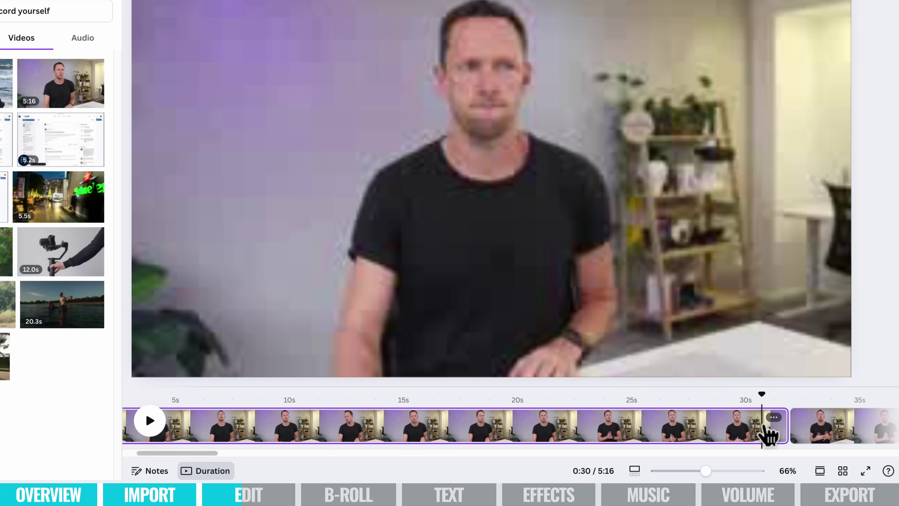
{"action": "left_click", "coordinate": [740, 431]}
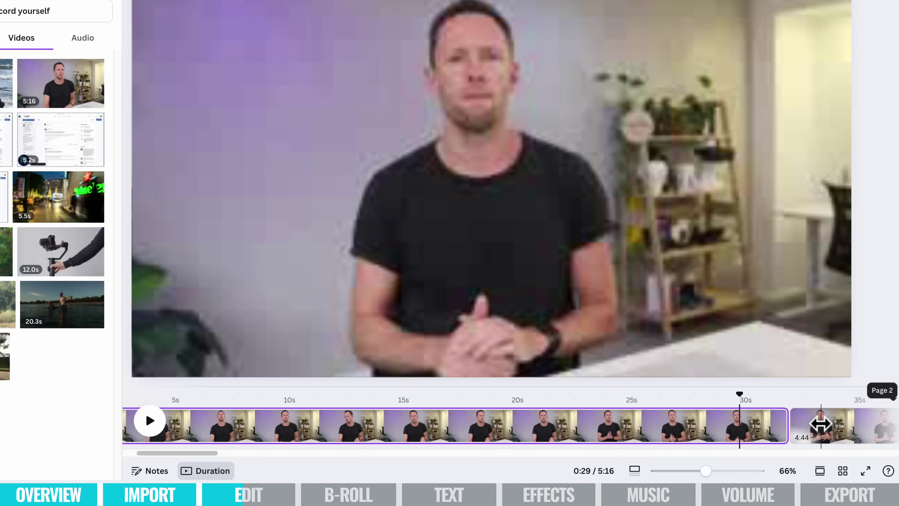
{"action": "right_click", "coordinate": [710, 427]}
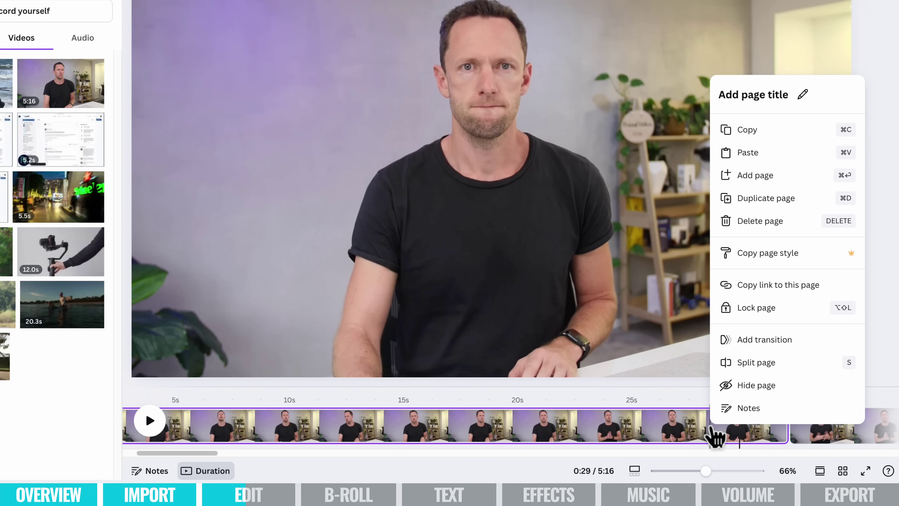
{"action": "left_click", "coordinate": [795, 223]}
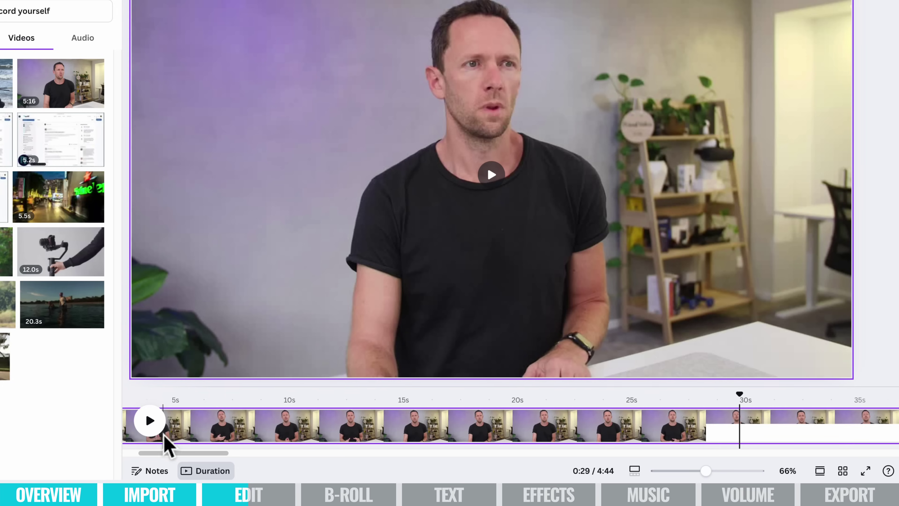
- Drag the clip's right edge left to trim the ending, bringing the video to 4:26
{"action": "scroll", "coordinate": [255, 428], "scroll_direction": "left", "scroll_amount": 5}
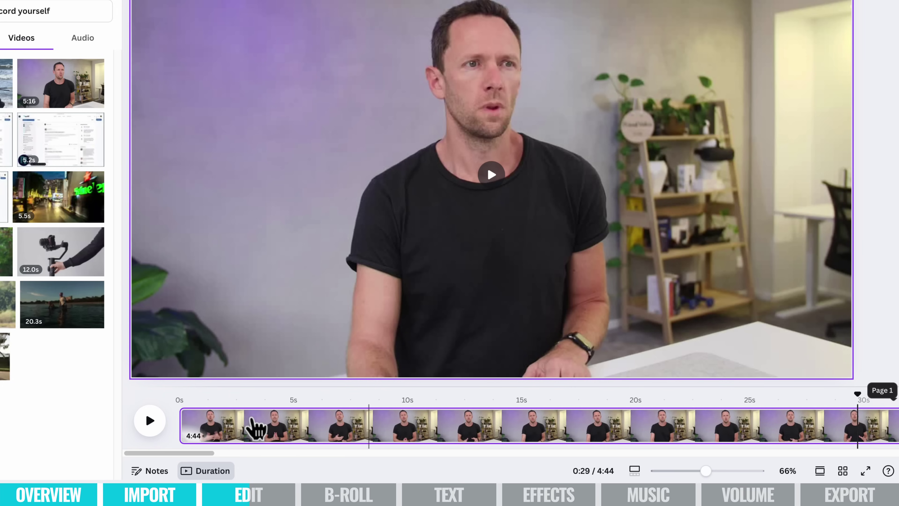
{"action": "left_click_drag", "start_coordinate": [185, 402], "coordinate": [229, 381]}
{"action": "left_click_drag", "start_coordinate": [200, 453], "coordinate": [892, 451]}
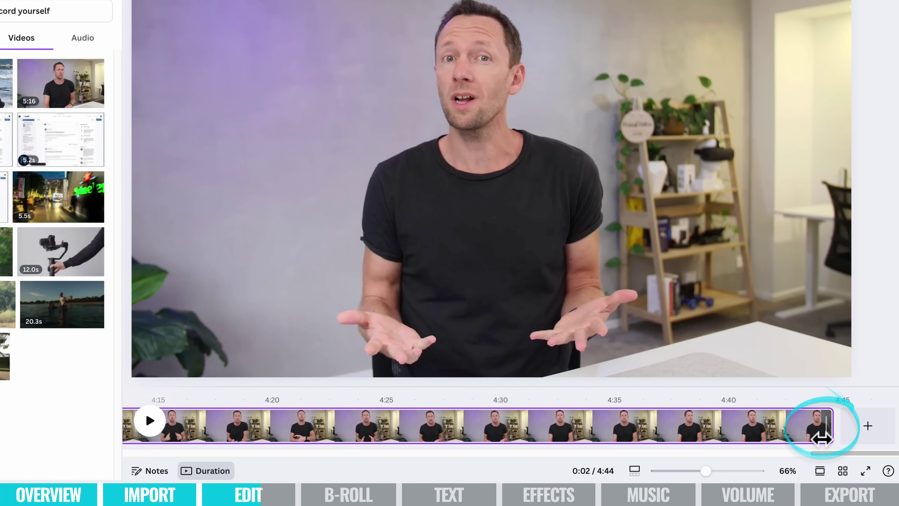
{"action": "left_click_drag", "start_coordinate": [822, 432], "coordinate": [415, 399]}
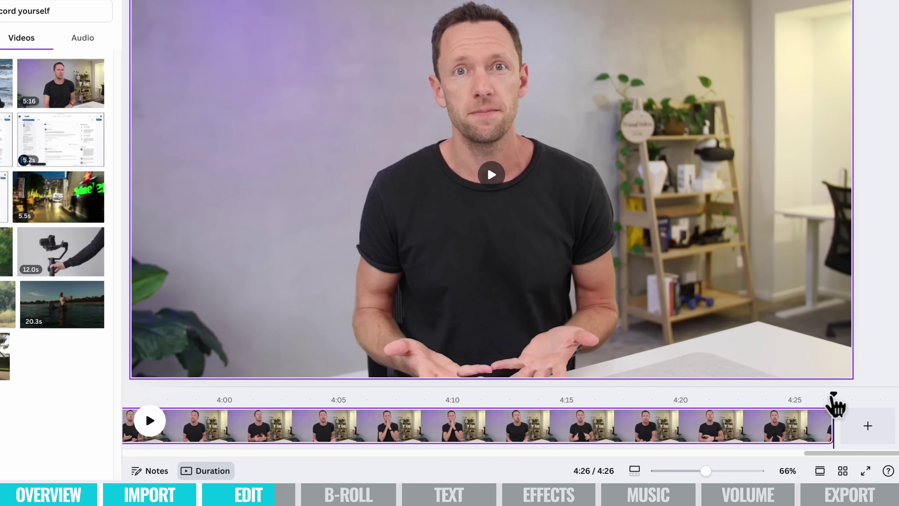
- Split at 4:18 and about 4:08, delete the 10.3s middle section, and trim the preceding clip to 4:04
{"action": "left_click_drag", "start_coordinate": [834, 394], "coordinate": [654, 396]}
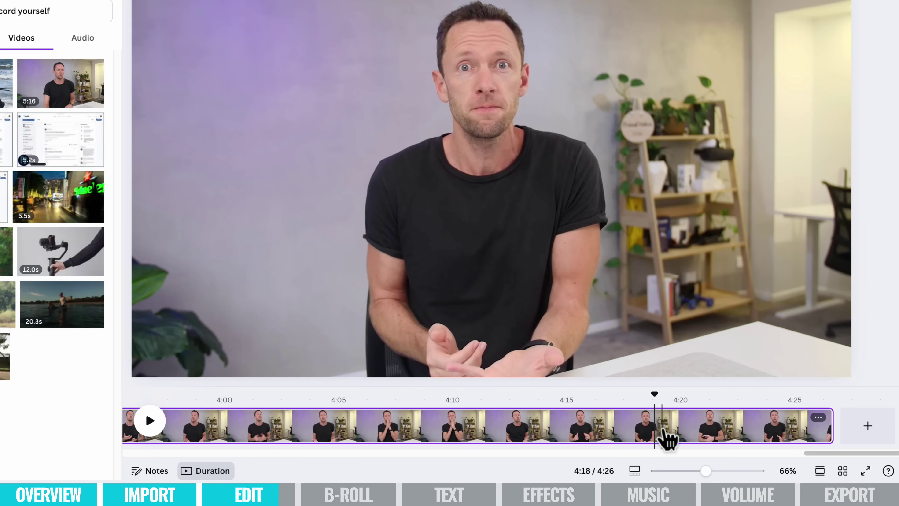
{"action": "key", "text": "s"}
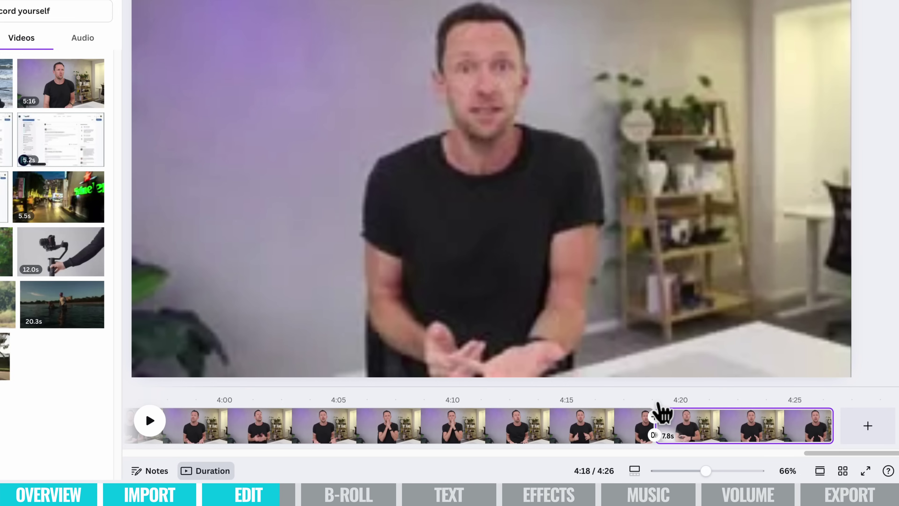
{"action": "left_click_drag", "start_coordinate": [654, 394], "coordinate": [418, 398]}
{"action": "key", "text": "s"}
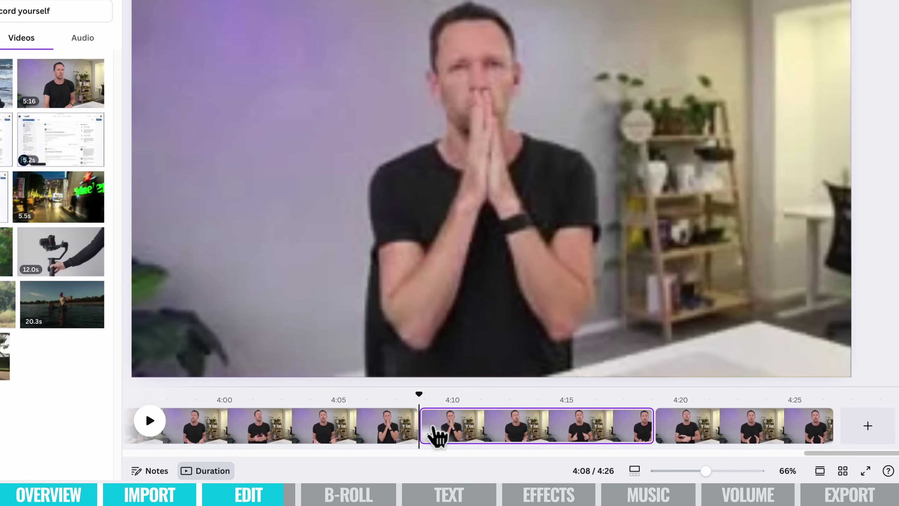
{"action": "left_click", "coordinate": [480, 430]}
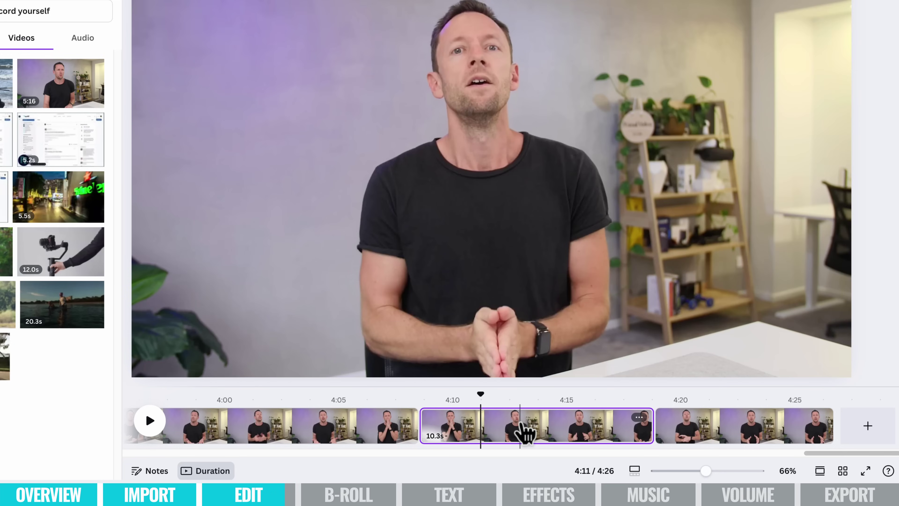
{"action": "key", "text": "Delete"}
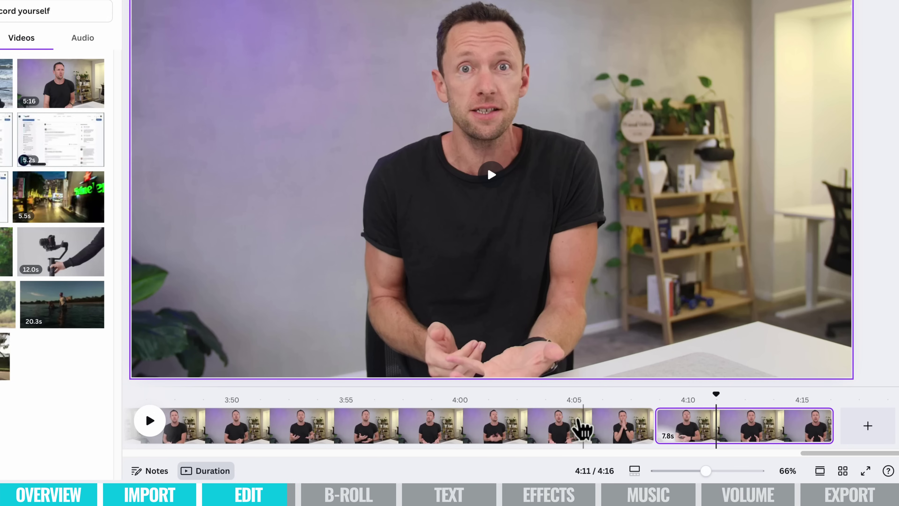
{"action": "left_click", "coordinate": [554, 427]}
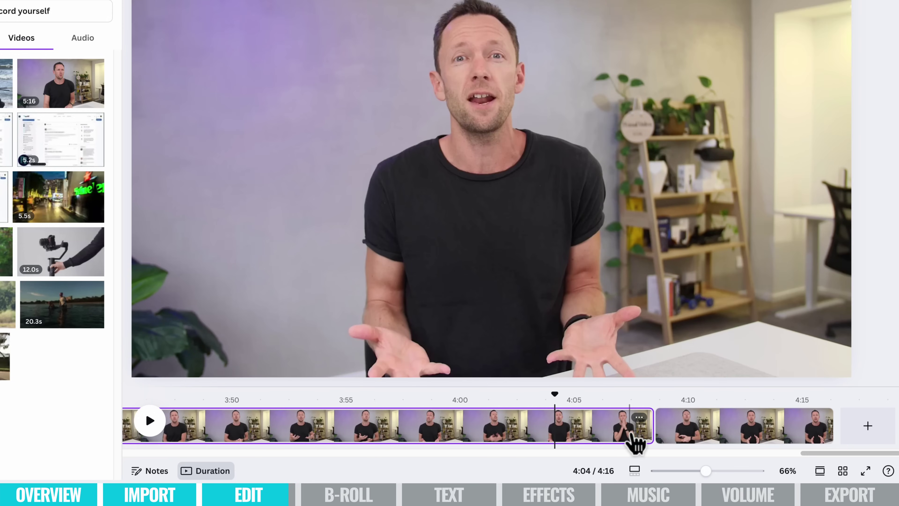
{"action": "left_click_drag", "start_coordinate": [645, 431], "coordinate": [519, 433]}
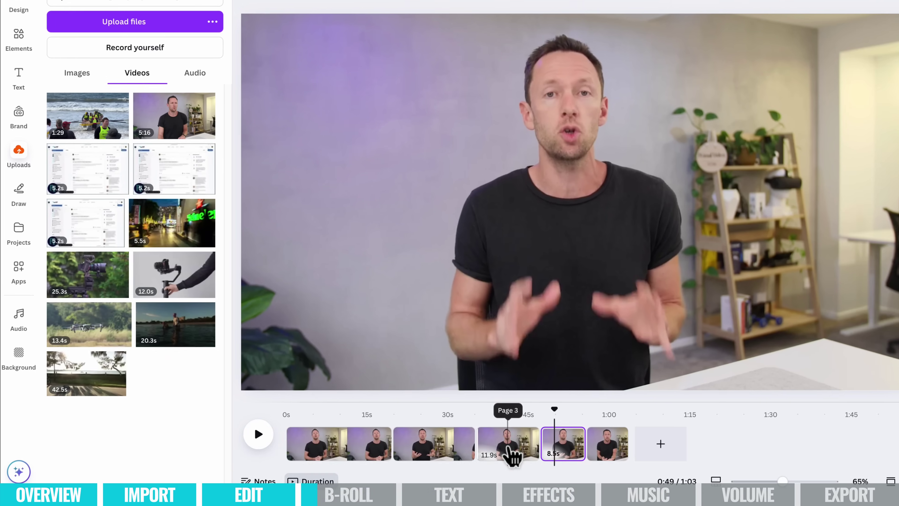
- Place the 12.0s gimbal B-roll over the talking head as a smaller picture-in-picture
{"action": "left_click", "coordinate": [543, 502]}
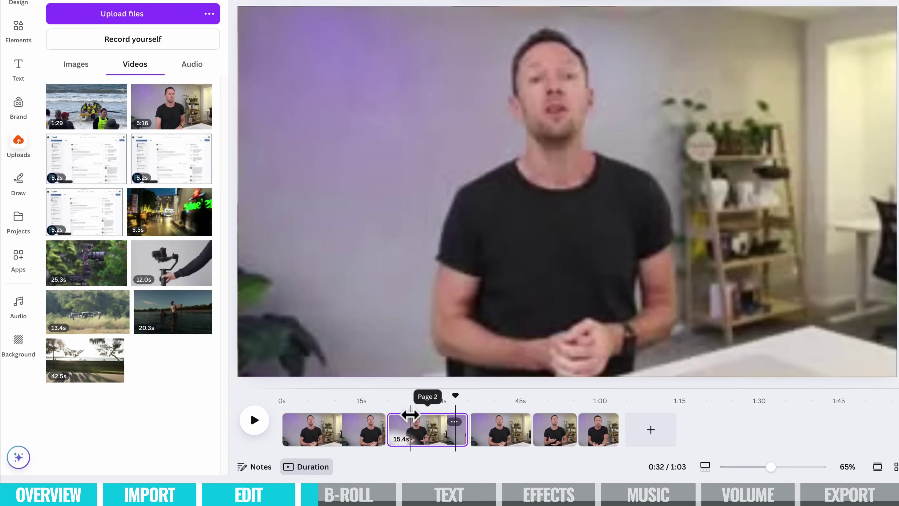
{"action": "left_click", "coordinate": [411, 418]}
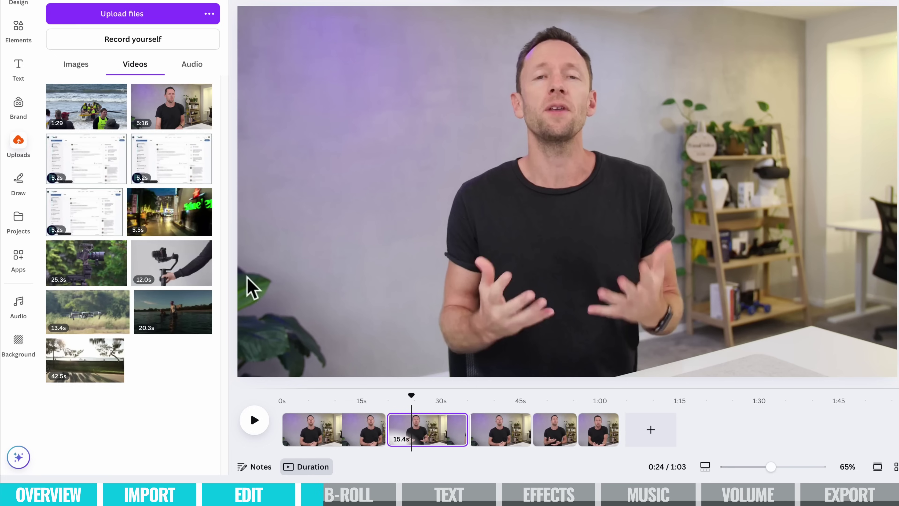
{"action": "left_click_drag", "start_coordinate": [174, 278], "coordinate": [324, 63]}
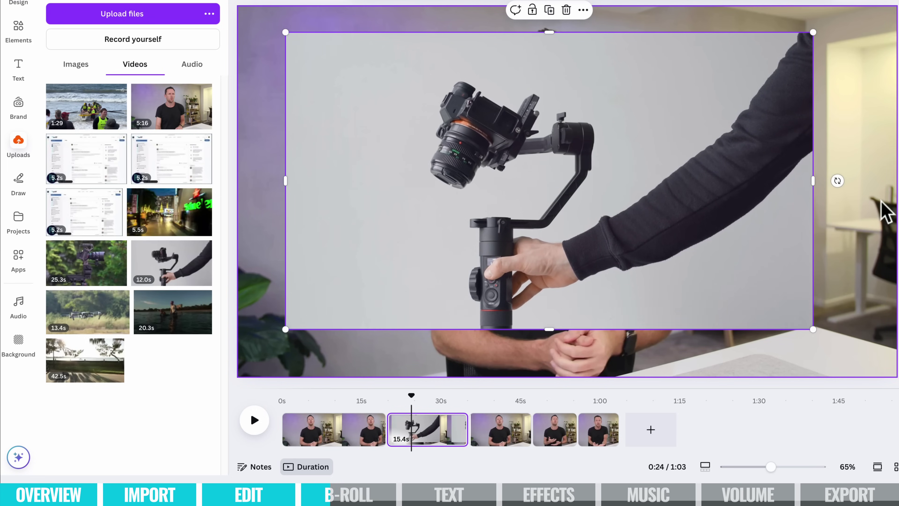
{"action": "key", "text": "space"}
{"action": "left_click_drag", "start_coordinate": [618, 166], "coordinate": [635, 177]}
{"action": "left_click_drag", "start_coordinate": [348, 94], "coordinate": [395, 114]}
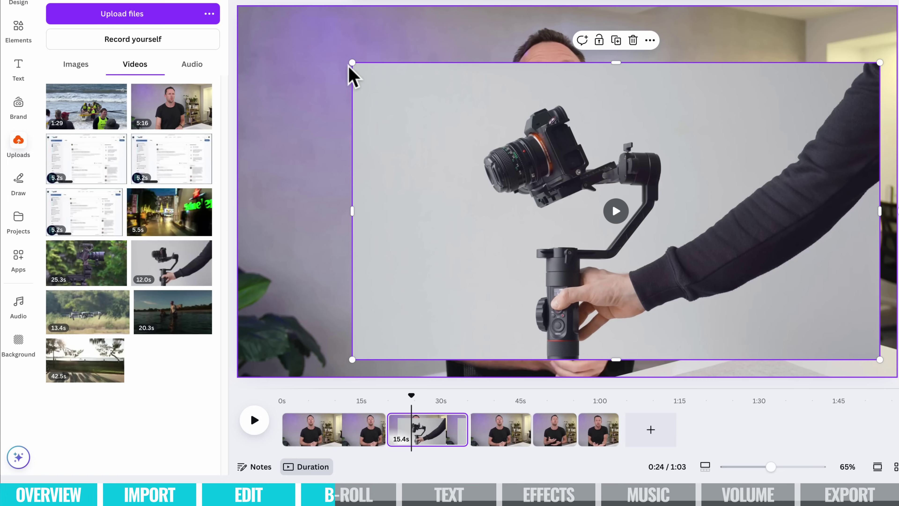
{"action": "left_click_drag", "start_coordinate": [353, 70], "coordinate": [681, 205]}
- Stretch the gimbal clip to cover the full frame, then scrub back to review it
{"action": "left_click", "coordinate": [690, 287]}
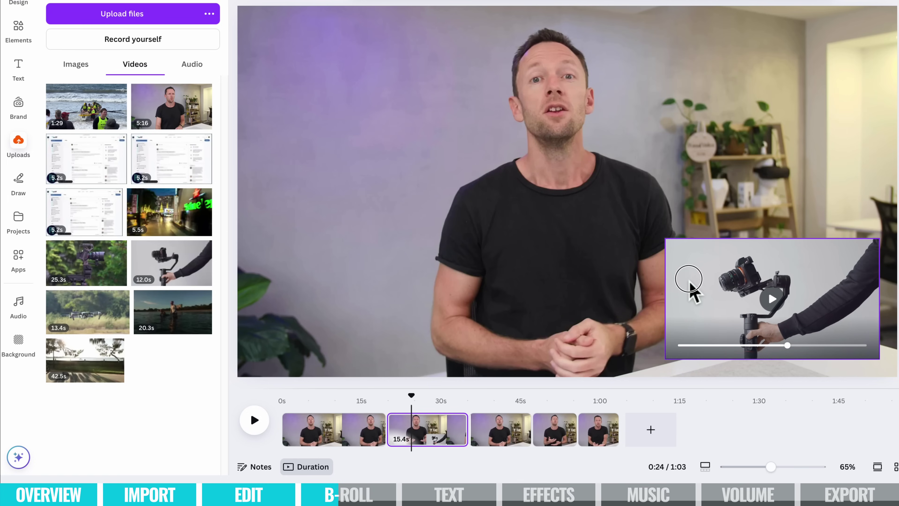
{"action": "left_click_drag", "start_coordinate": [664, 235], "coordinate": [206, 59]}
{"action": "left_click_drag", "start_coordinate": [821, 308], "coordinate": [820, 316]}
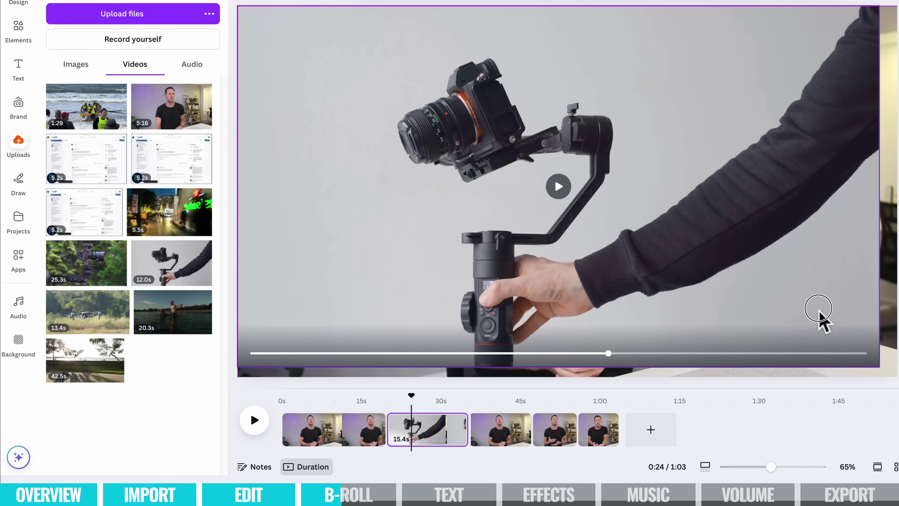
{"action": "left_click_drag", "start_coordinate": [879, 367], "coordinate": [896, 378]}
{"action": "left_click_drag", "start_coordinate": [411, 395], "coordinate": [434, 399]}
- Move the gimbal video aside and select the talking-head clip after it, at 0:39
{"action": "left_click", "coordinate": [441, 186]}
{"action": "left_click_drag", "start_coordinate": [416, 207], "coordinate": [367, 227]}
{"action": "left_click", "coordinate": [504, 407]}
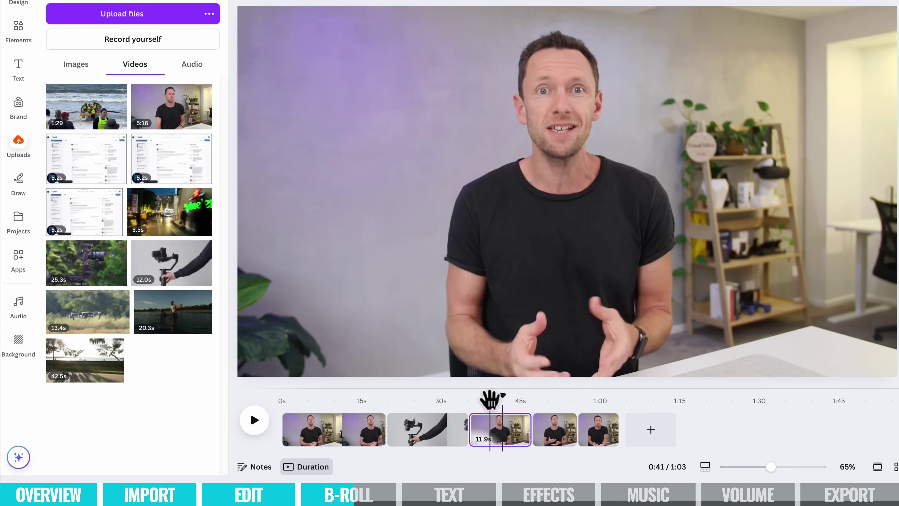
{"action": "left_click", "coordinate": [491, 399]}
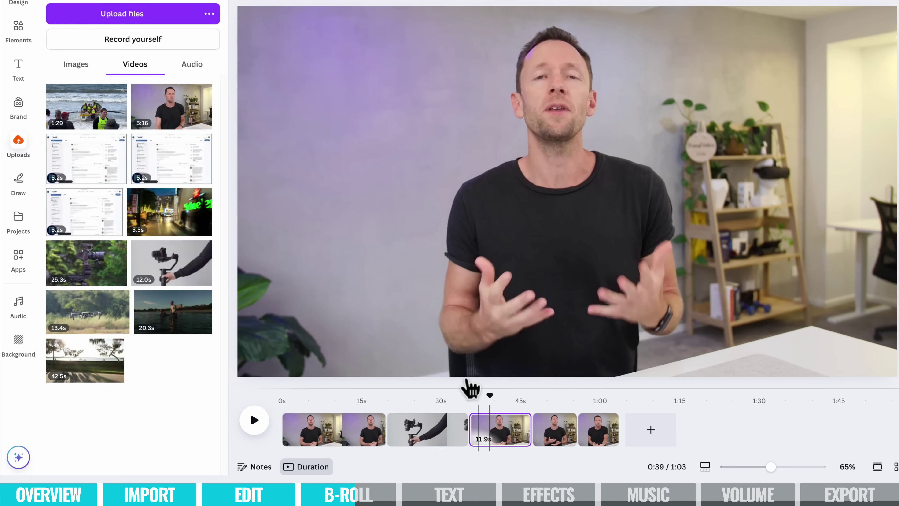
- Add the surprised-man photo from Uploads, enlarge it slightly and snap it top-left
{"action": "left_click", "coordinate": [85, 66]}
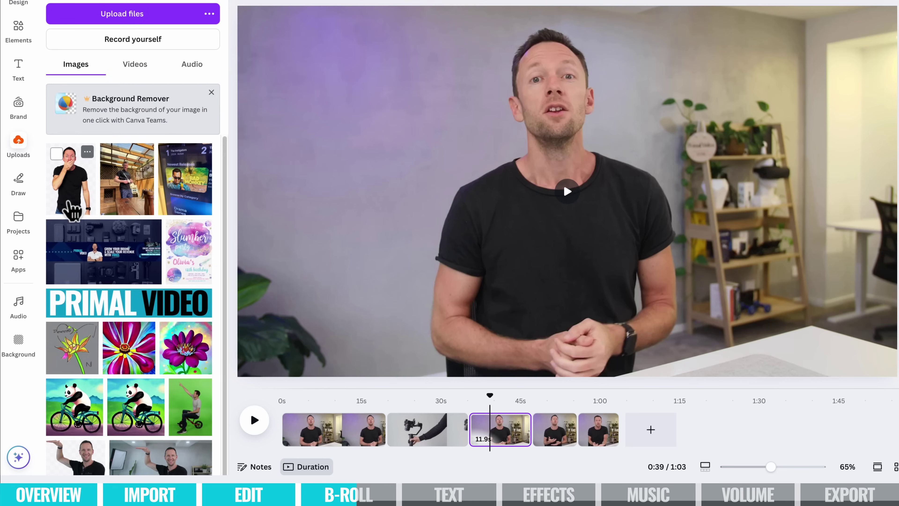
{"action": "left_click_drag", "start_coordinate": [72, 192], "coordinate": [285, 110]}
{"action": "mouse_move", "coordinate": [442, 325]}
{"action": "left_mouse_down"}
{"action": "mouse_move", "coordinate": [383, 241]}
{"action": "mouse_move", "coordinate": [476, 315]}
{"action": "mouse_move", "coordinate": [444, 329]}
{"action": "left_mouse_up"}
{"action": "left_click_drag", "start_coordinate": [370, 192], "coordinate": [350, 144]}
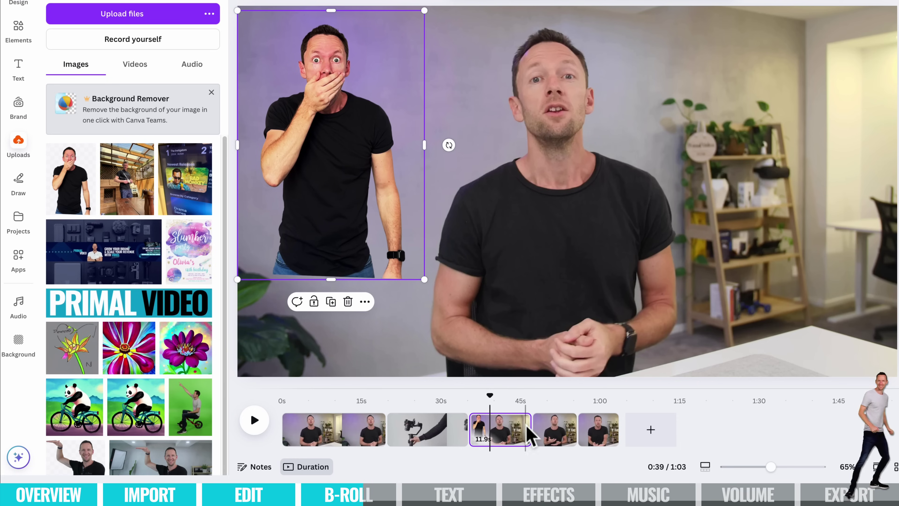
{"action": "left_click", "coordinate": [431, 419]}
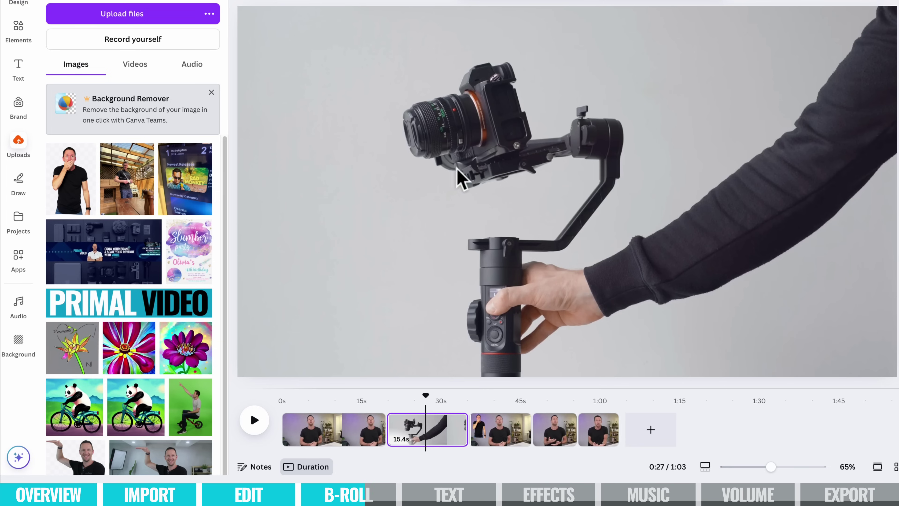
- Split the gimbal clip at 27.8s
{"action": "left_click_drag", "start_coordinate": [426, 400], "coordinate": [433, 394]}
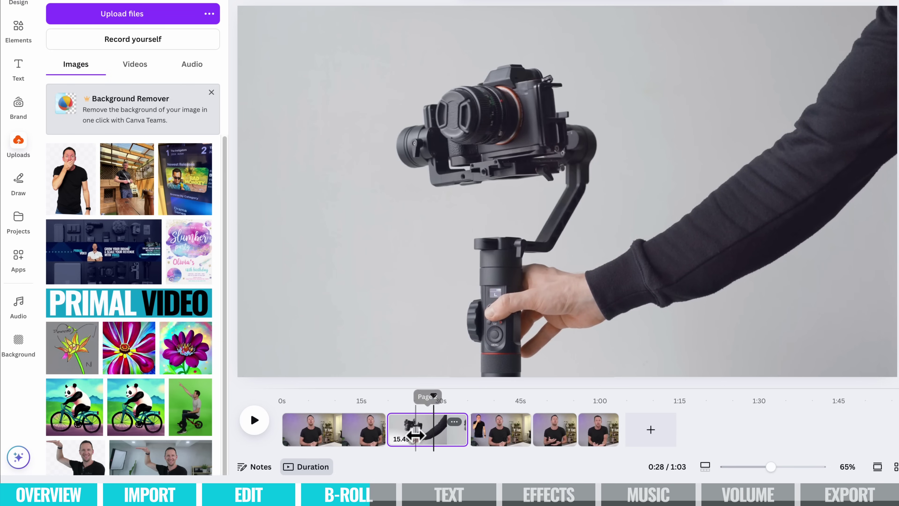
{"action": "mouse_move", "coordinate": [433, 399]}
{"action": "left_mouse_down"}
{"action": "mouse_move", "coordinate": [407, 401]}
{"action": "mouse_move", "coordinate": [411, 392]}
{"action": "mouse_move", "coordinate": [429, 400]}
{"action": "left_mouse_up"}
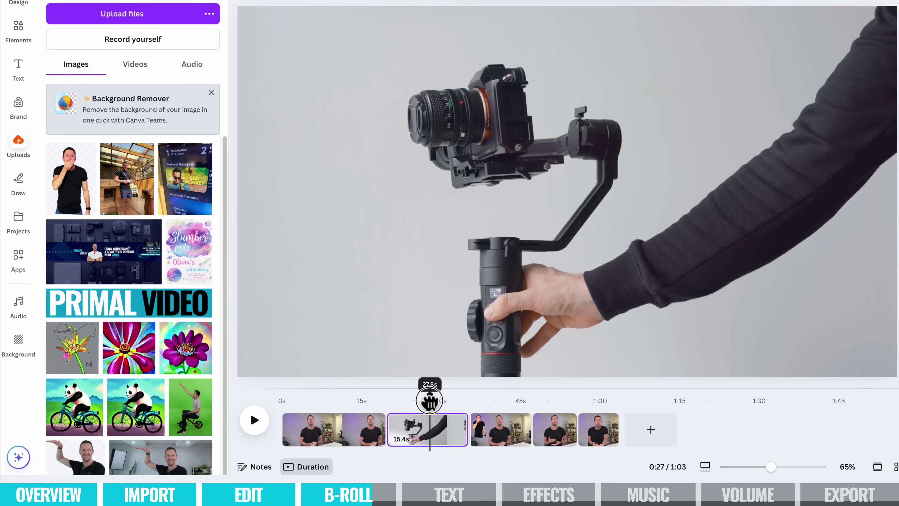
{"action": "right_click", "coordinate": [435, 437]}
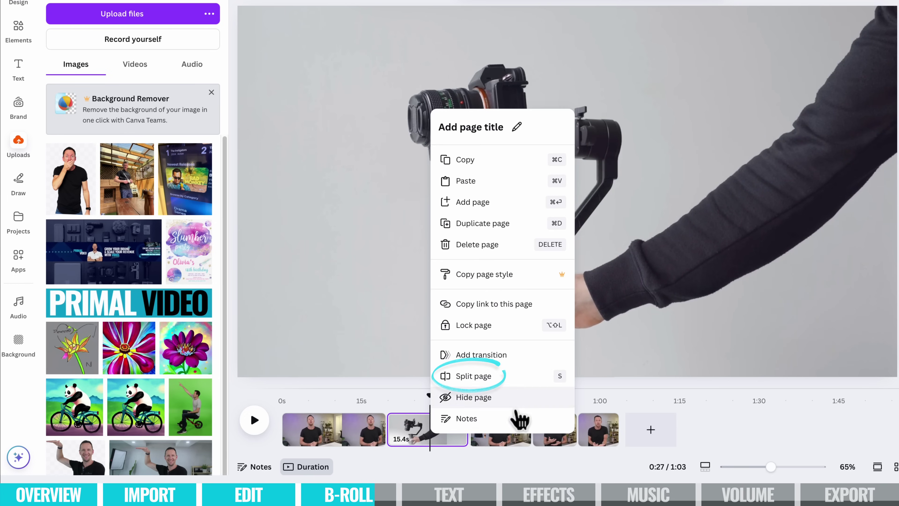
{"action": "left_click", "coordinate": [520, 381]}
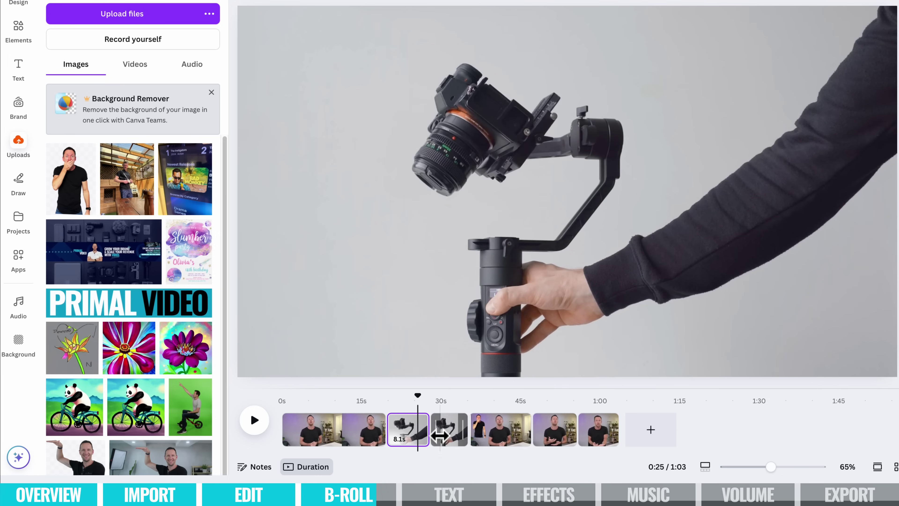
- Delete the gimbal video from the 7.2s second part so the talking head shows
{"action": "left_click", "coordinate": [449, 434]}
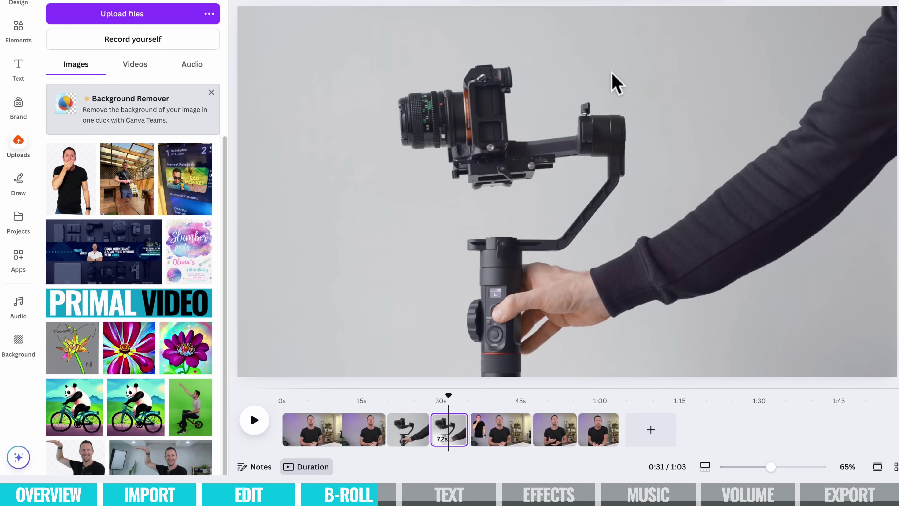
{"action": "left_click", "coordinate": [544, 89]}
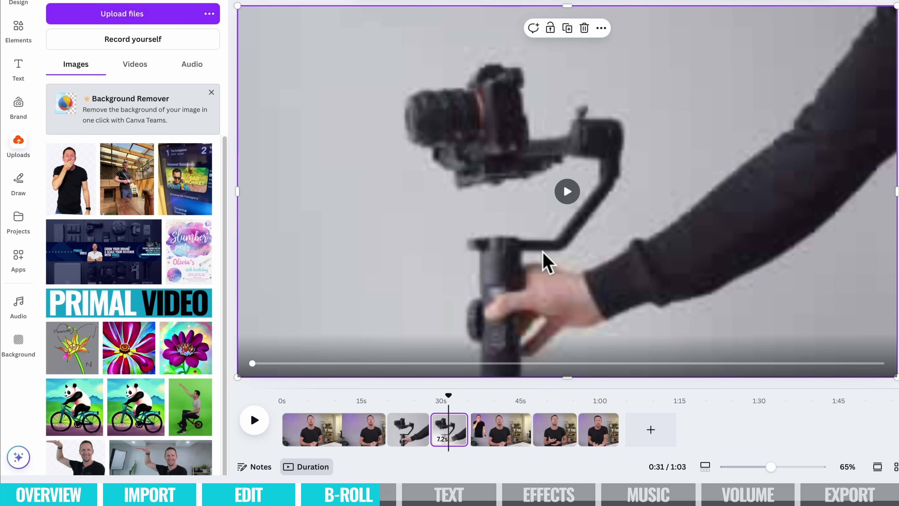
{"action": "left_click", "coordinate": [584, 28]}
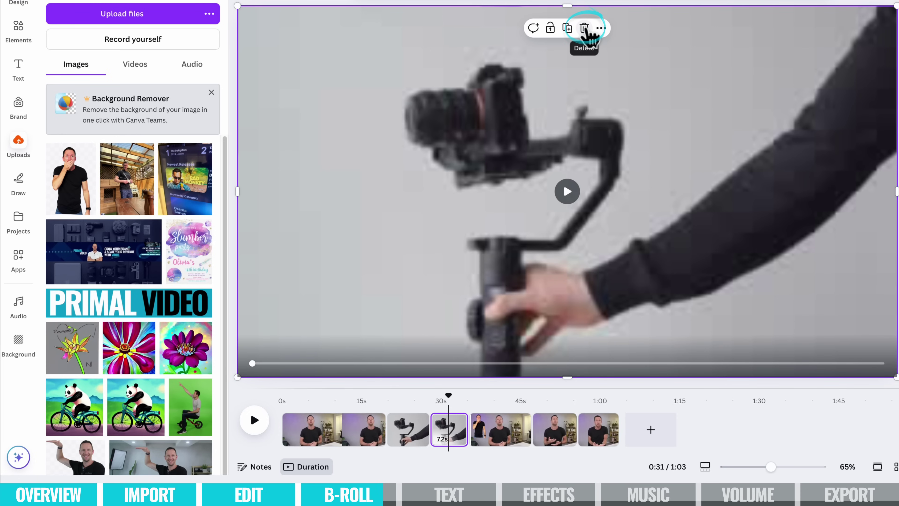
{"action": "left_click", "coordinate": [584, 28]}
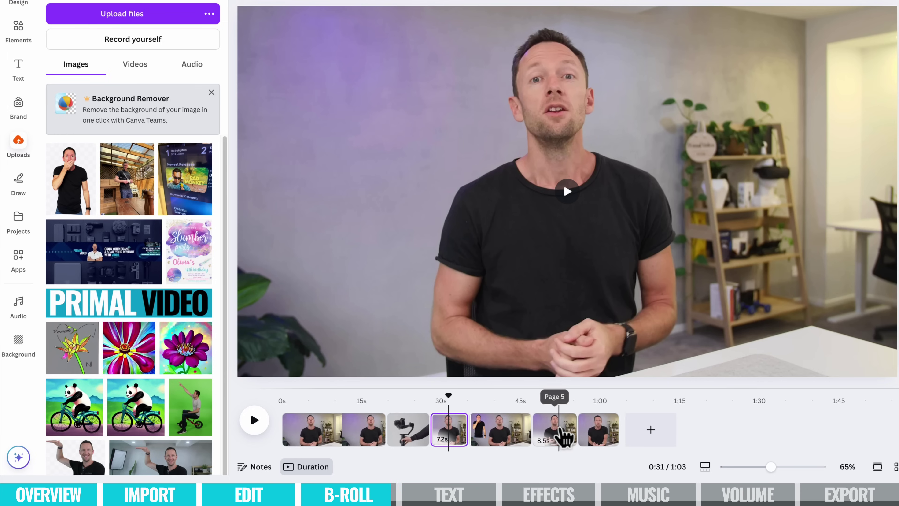
{"action": "left_click", "coordinate": [495, 427]}
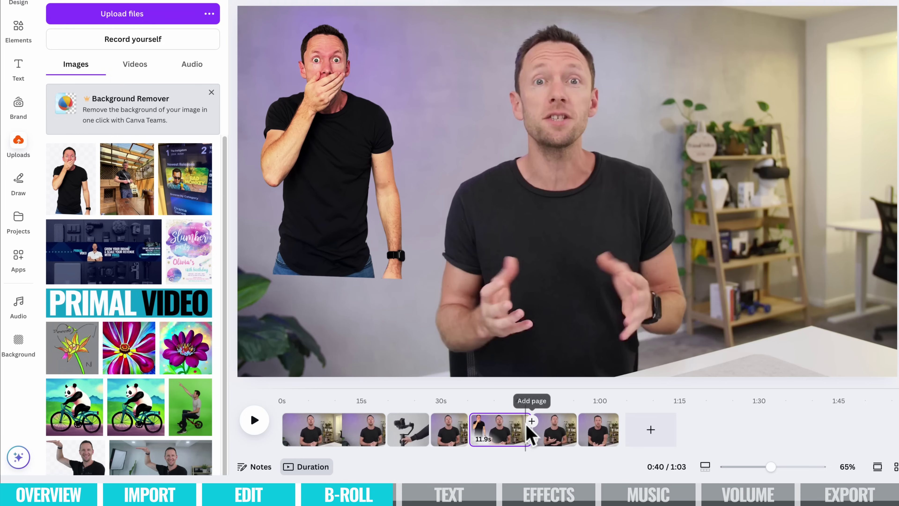
{"action": "left_click", "coordinate": [443, 418]}
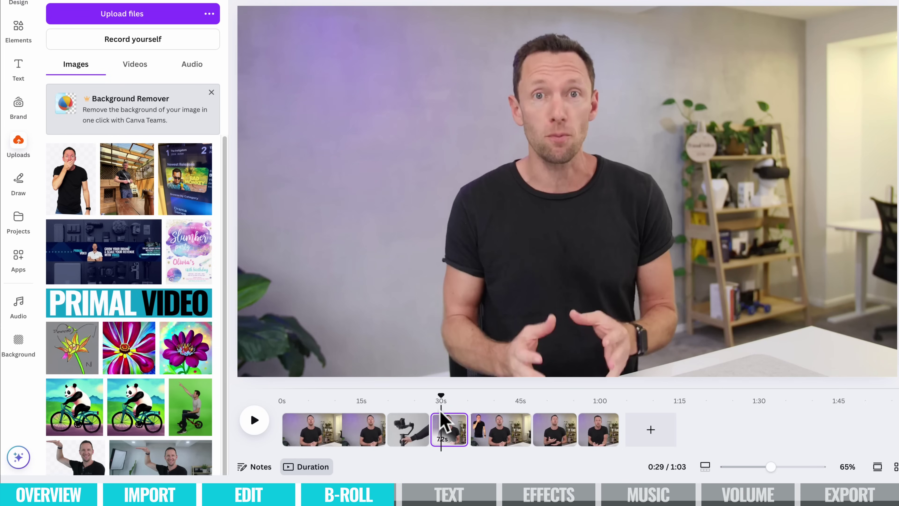
{"action": "left_click", "coordinate": [415, 404]}
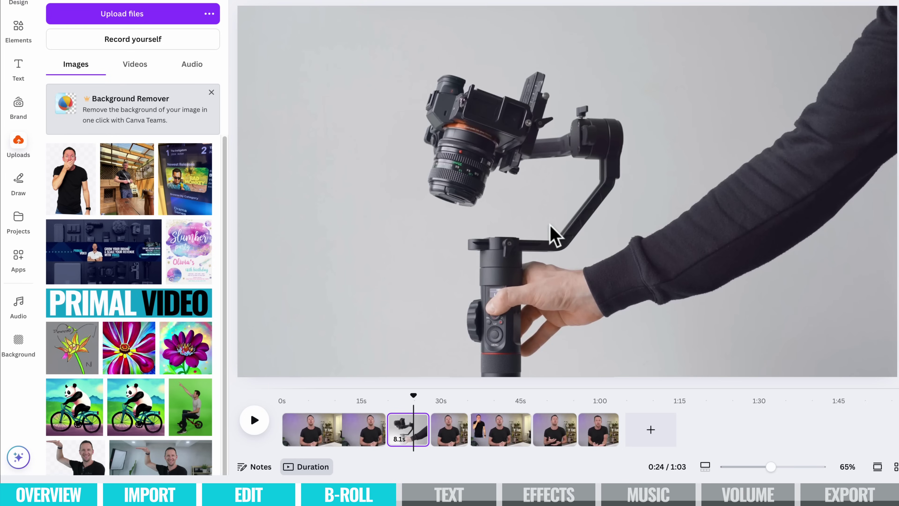
{"action": "mouse_move", "coordinate": [592, 430]}
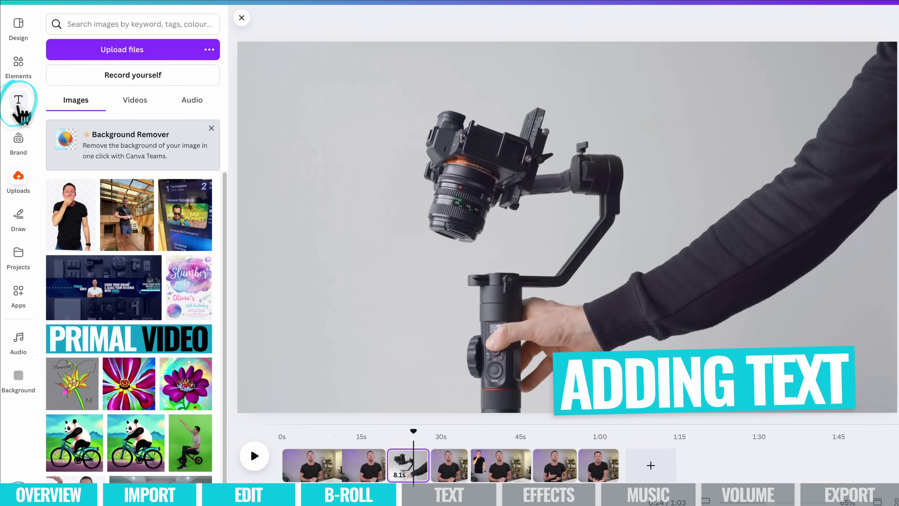
- Place a default 'Your paragraph text' box over the opening 19.6s talking-head clip
{"action": "left_click", "coordinate": [18, 103]}
{"action": "left_click", "coordinate": [285, 429]}
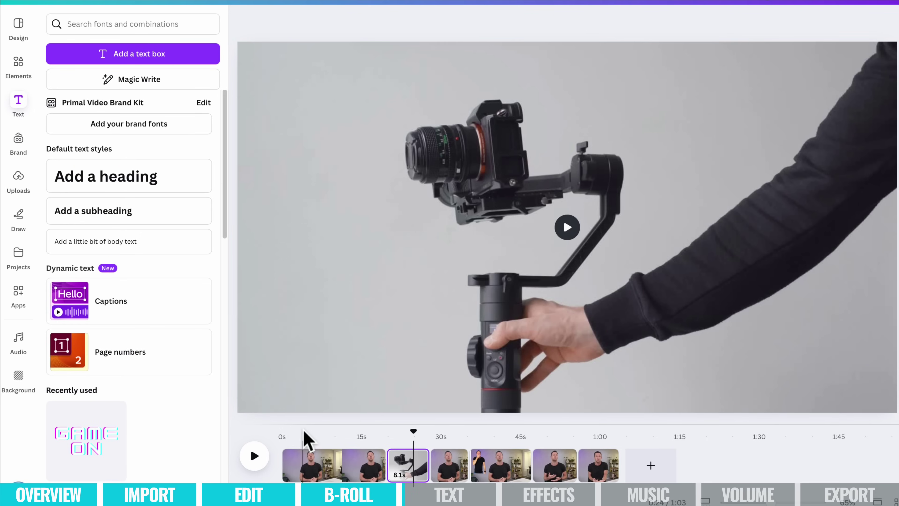
{"action": "left_click", "coordinate": [286, 443]}
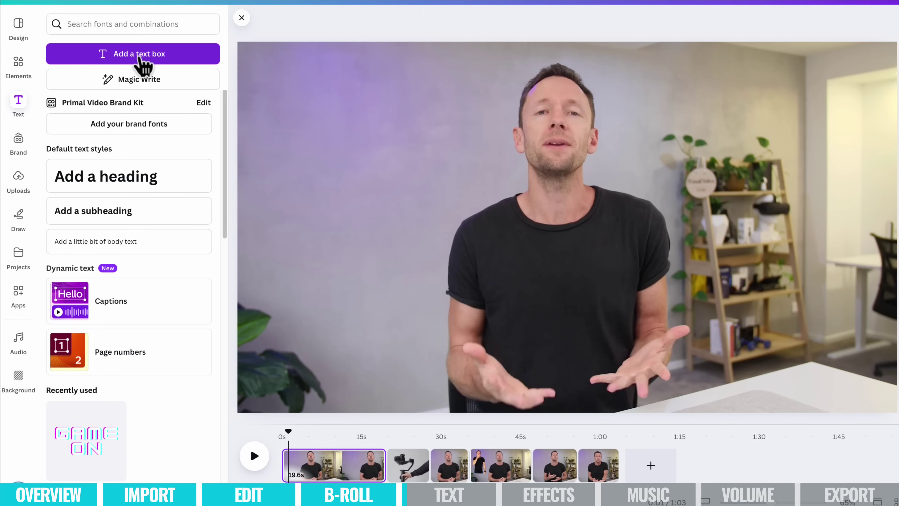
{"action": "left_click_drag", "start_coordinate": [226, 114], "coordinate": [226, 494]}
{"action": "scroll", "coordinate": [227, 478], "scroll_direction": "up", "scroll_amount": 5}
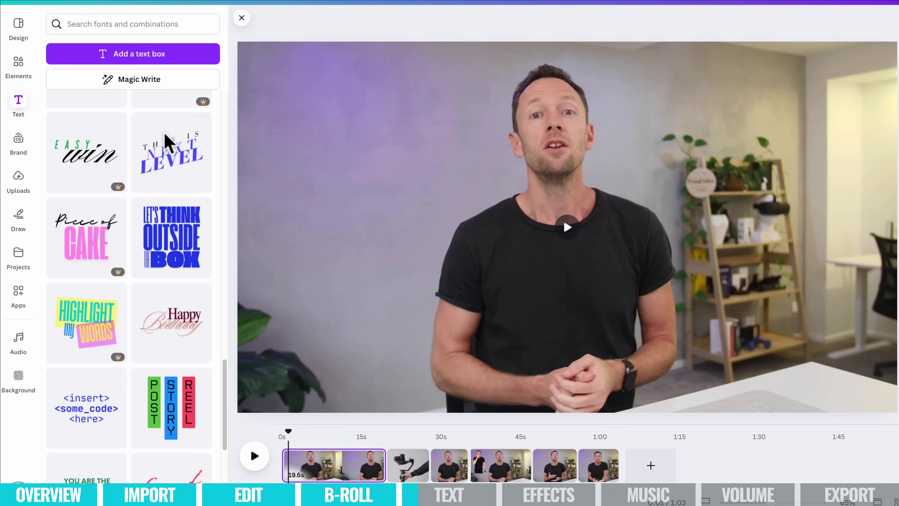
{"action": "left_click", "coordinate": [19, 26]}
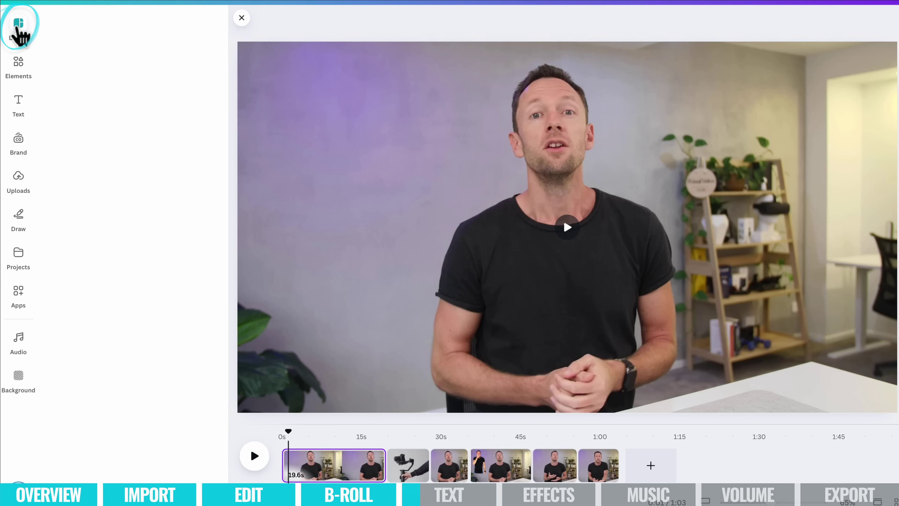
{"action": "scroll", "coordinate": [84, 350], "scroll_direction": "down", "scroll_amount": 5}
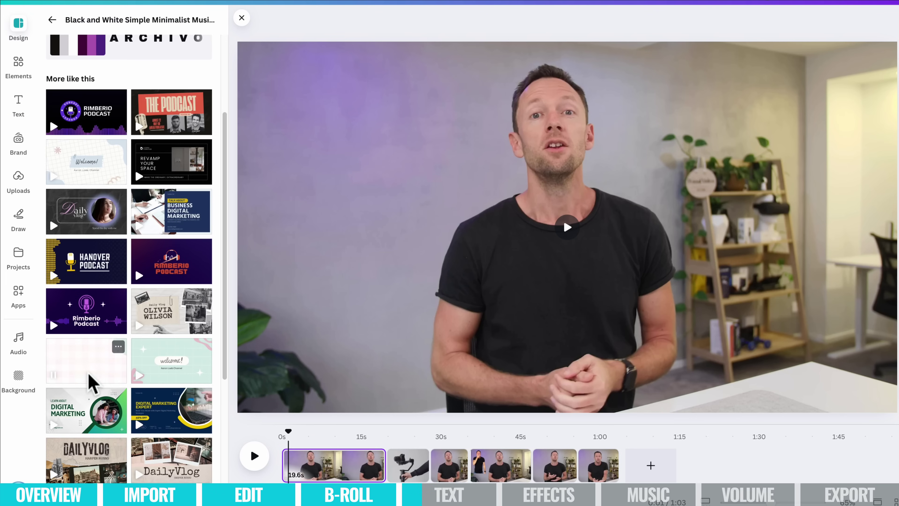
{"action": "scroll", "coordinate": [85, 381], "scroll_direction": "down", "scroll_amount": 3}
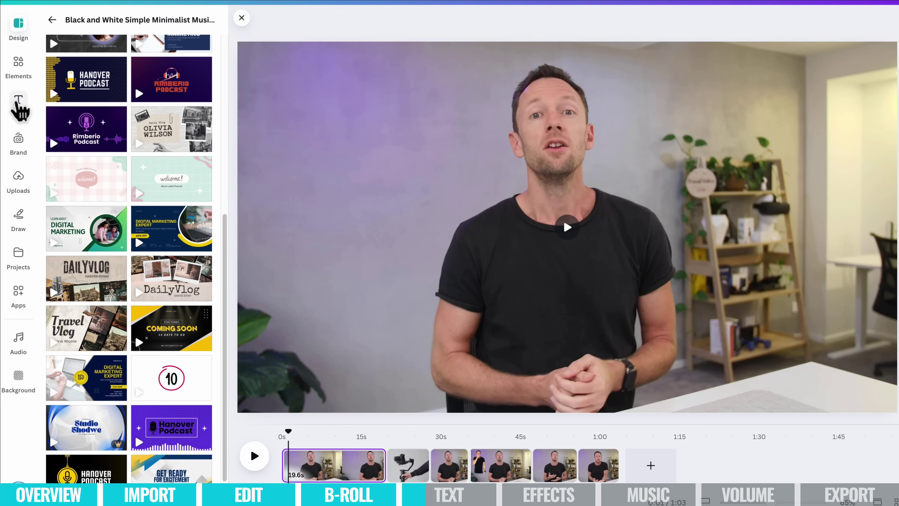
{"action": "left_click", "coordinate": [21, 106]}
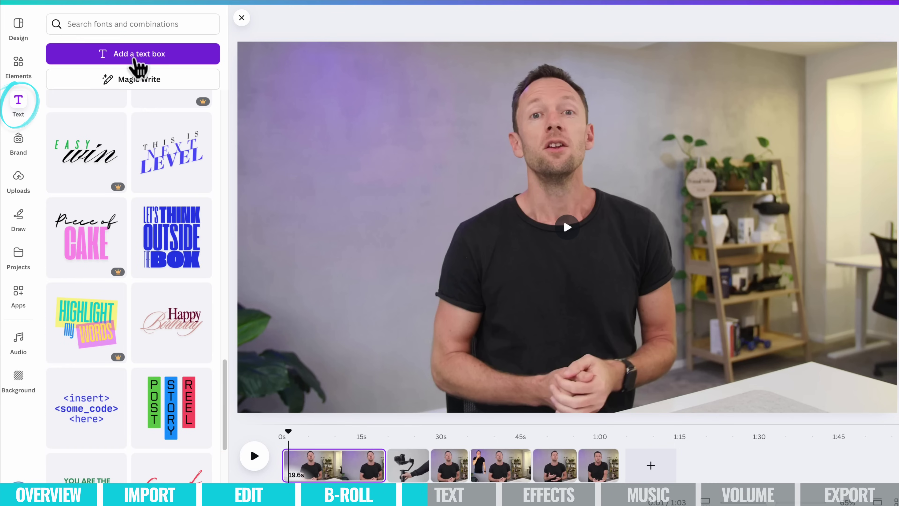
{"action": "left_click", "coordinate": [136, 56]}
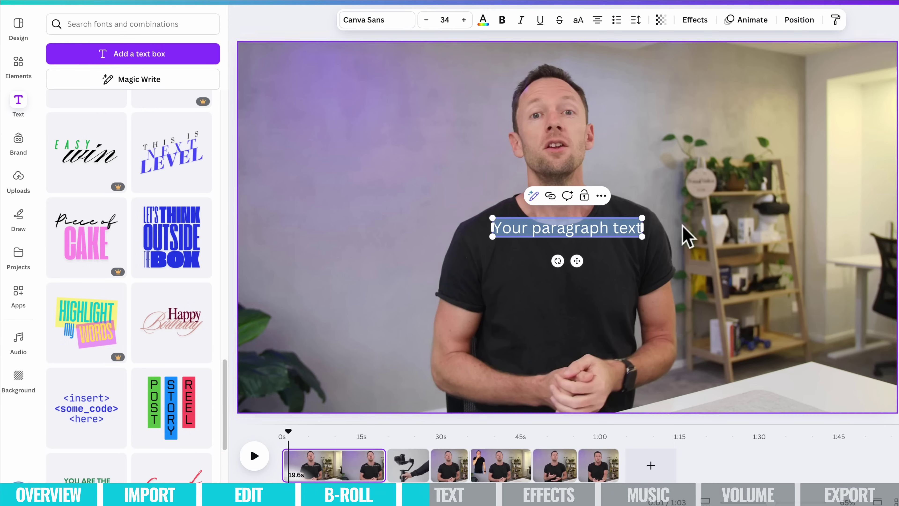
- Type the presenter's name and format it in bold Oswald
{"action": "type", "text": "JUSTIN BROWN"}
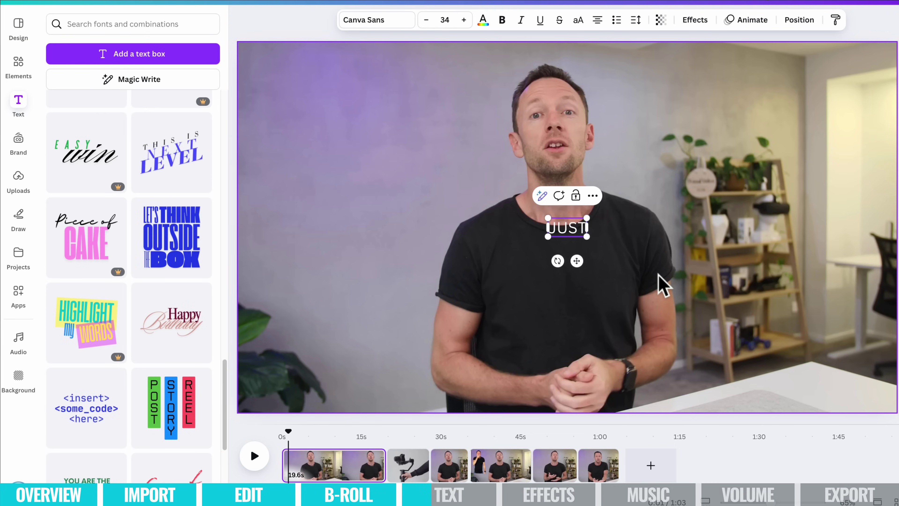
{"action": "triple_click", "coordinate": [580, 241]}
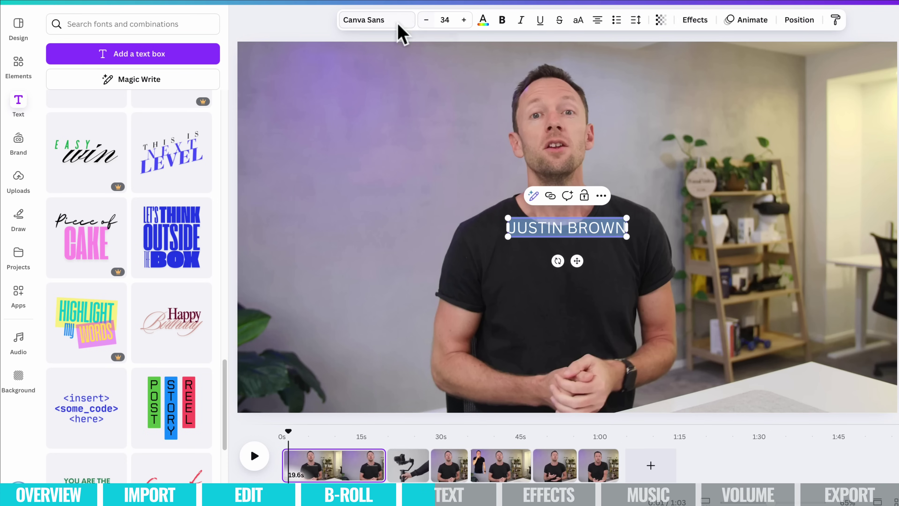
{"action": "left_click", "coordinate": [382, 25]}
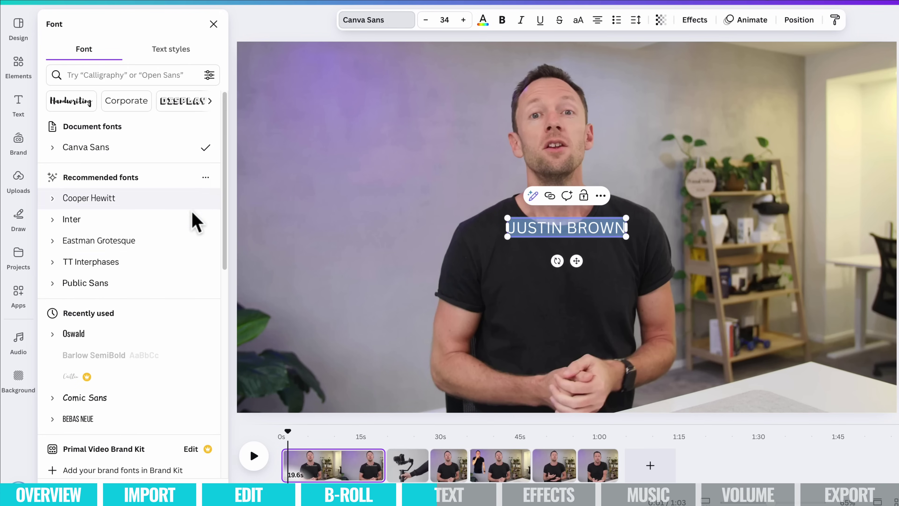
{"action": "left_click", "coordinate": [106, 334]}
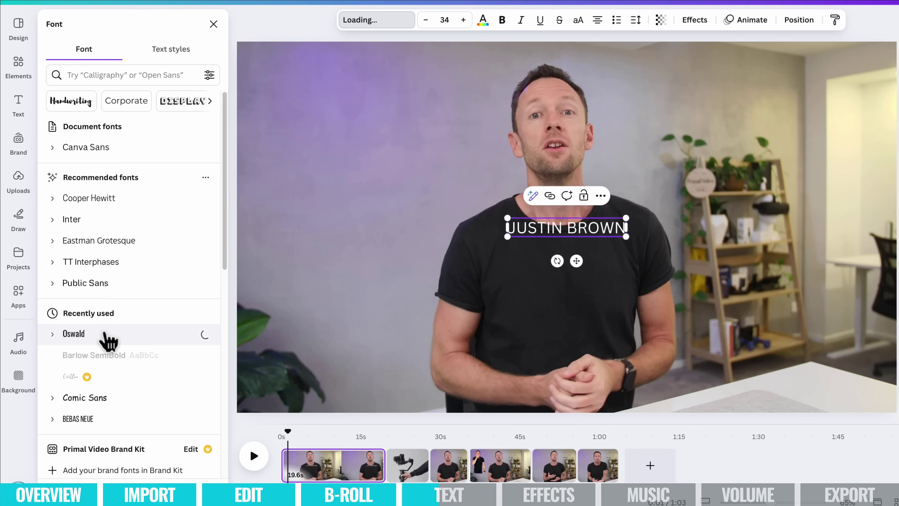
{"action": "left_click", "coordinate": [508, 21]}
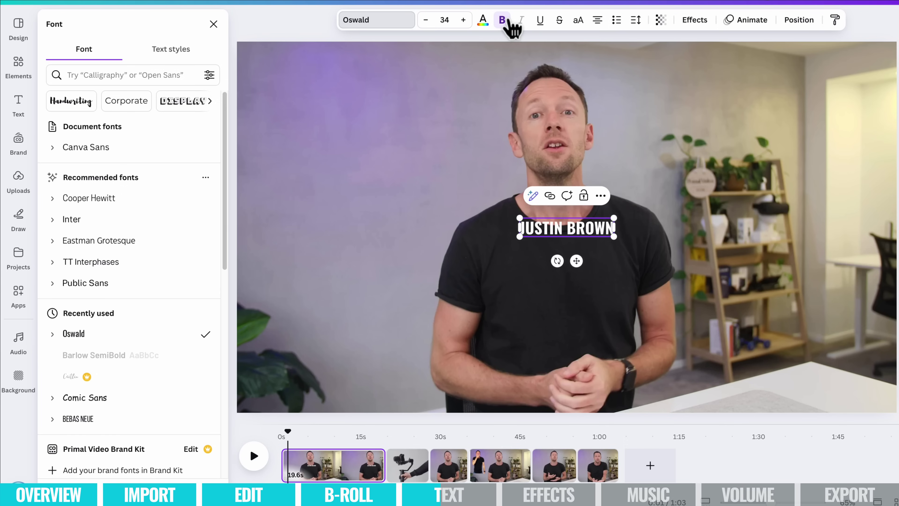
- Enlarge the title to about 68.5, set letter spacing -58, and move it onto his shirt
{"action": "left_click_drag", "start_coordinate": [615, 237], "coordinate": [711, 255]}
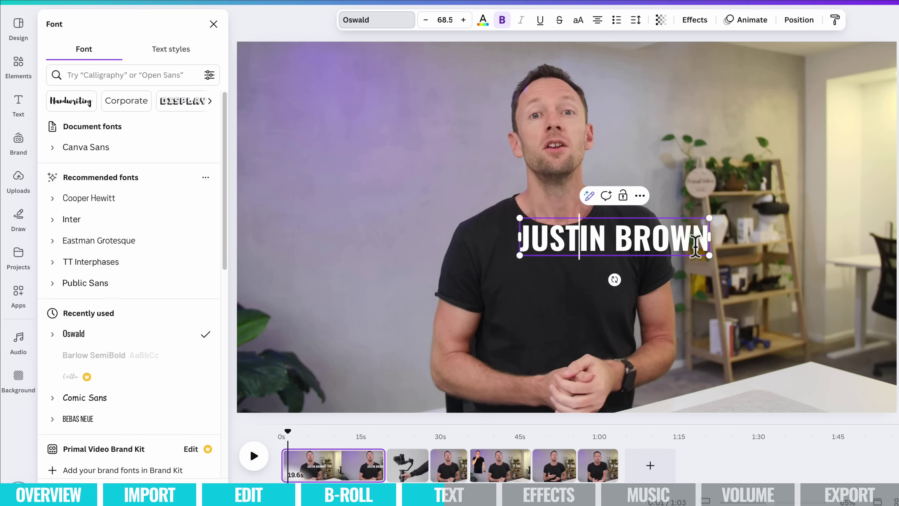
{"action": "triple_click", "coordinate": [513, 235]}
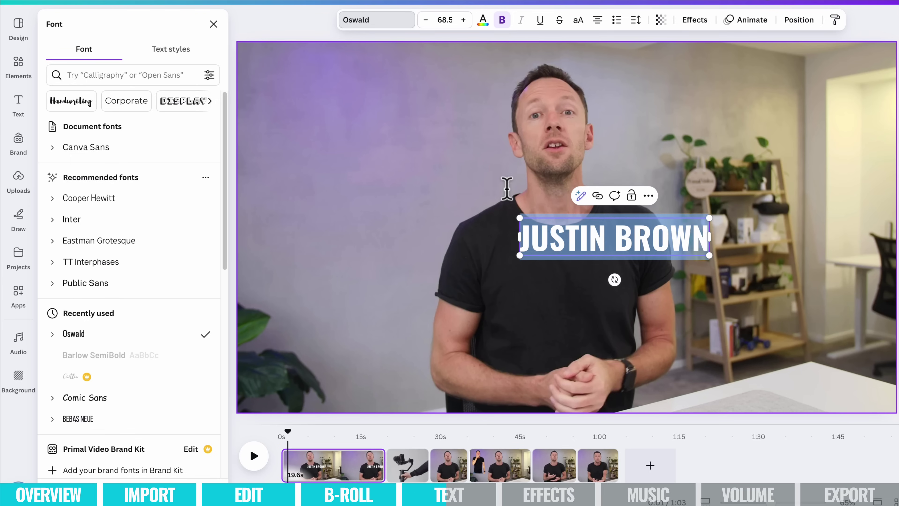
{"action": "left_click", "coordinate": [635, 20]}
{"action": "left_click_drag", "start_coordinate": [595, 64], "coordinate": [593, 65]}
{"action": "mouse_move", "coordinate": [614, 280]}
{"action": "left_mouse_down"}
{"action": "mouse_move", "coordinate": [623, 283]}
{"action": "mouse_move", "coordinate": [616, 282]}
{"action": "left_mouse_up"}
{"action": "left_click_drag", "start_coordinate": [661, 245], "coordinate": [604, 271]}
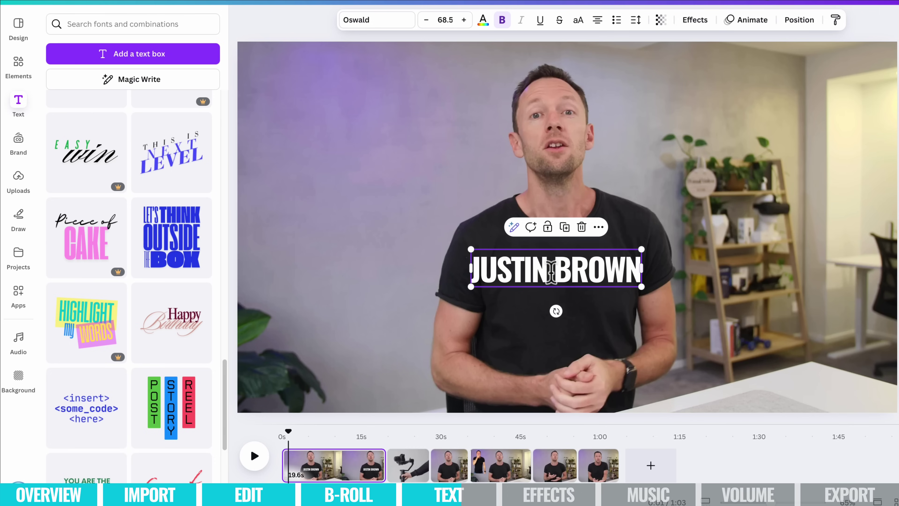
- Apply the Typewriter animation to the name title and scrub the timeline to preview it
{"action": "left_click", "coordinate": [757, 23]}
{"action": "scroll", "coordinate": [145, 305], "scroll_direction": "down", "scroll_amount": 10}
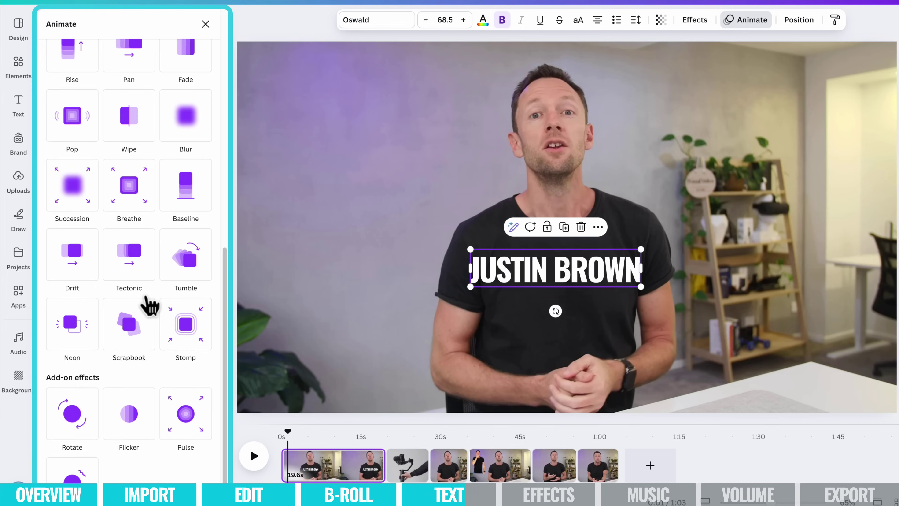
{"action": "scroll", "coordinate": [149, 305], "scroll_direction": "up", "scroll_amount": 8}
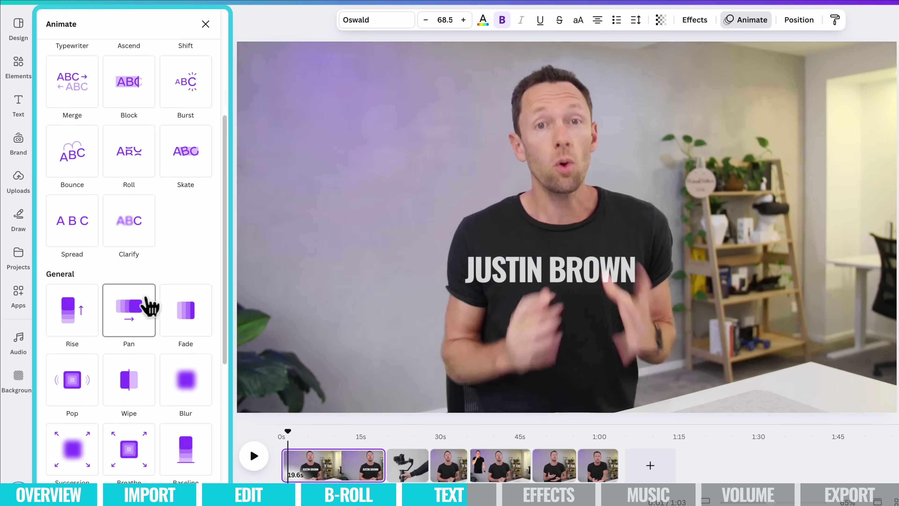
{"action": "scroll", "coordinate": [150, 304], "scroll_direction": "up", "scroll_amount": 5}
{"action": "left_click", "coordinate": [74, 196]}
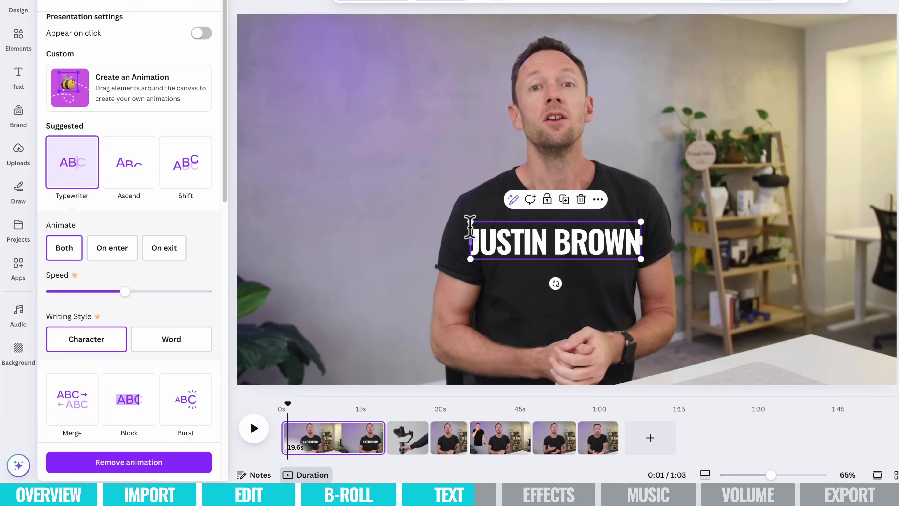
{"action": "left_click_drag", "start_coordinate": [290, 409], "coordinate": [384, 411]}
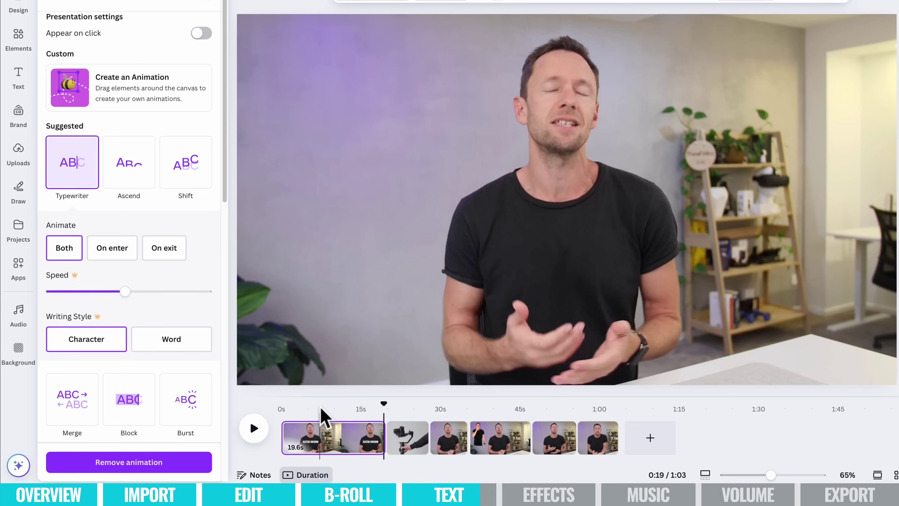
{"action": "mouse_move", "coordinate": [329, 413]}
{"action": "left_mouse_down"}
{"action": "mouse_move", "coordinate": [305, 397]}
{"action": "mouse_move", "coordinate": [314, 405]}
{"action": "left_mouse_up"}
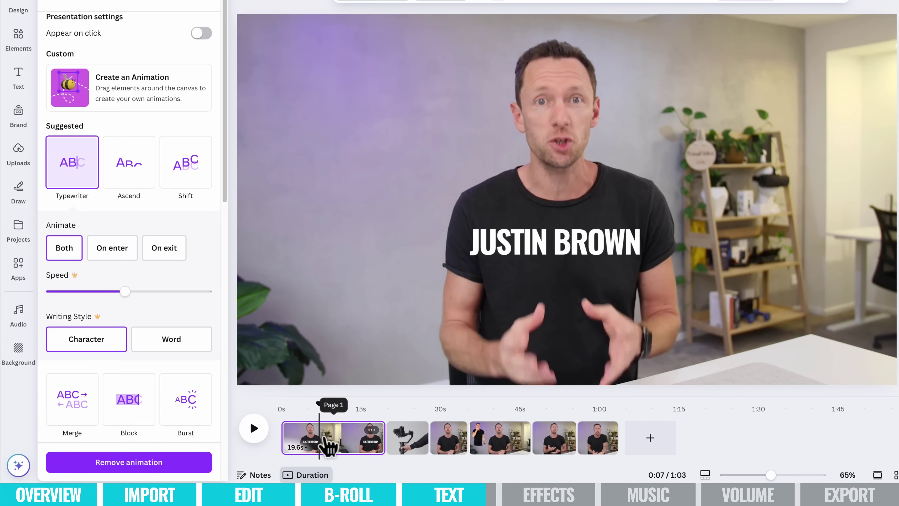
- Split the opening clip at 0:07 and delete the name title from the 12.5s second part
{"action": "key", "text": "s"}
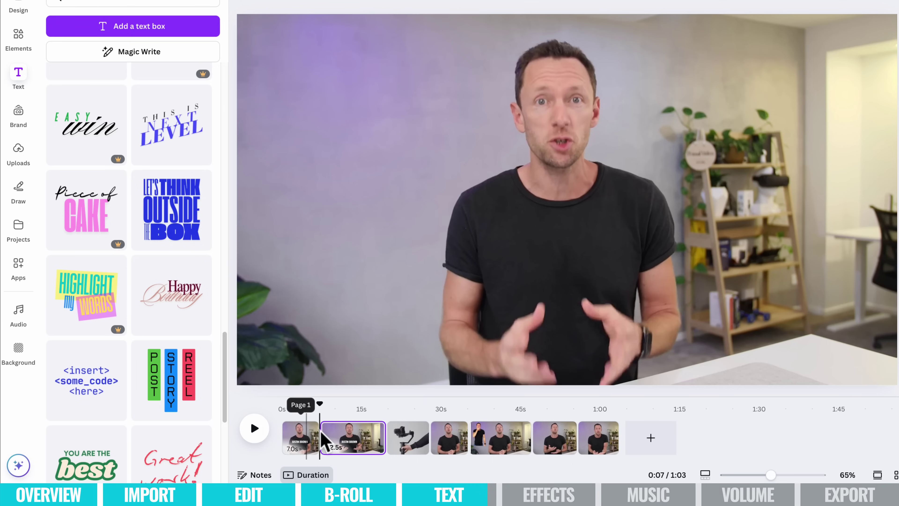
{"action": "left_click", "coordinate": [350, 439]}
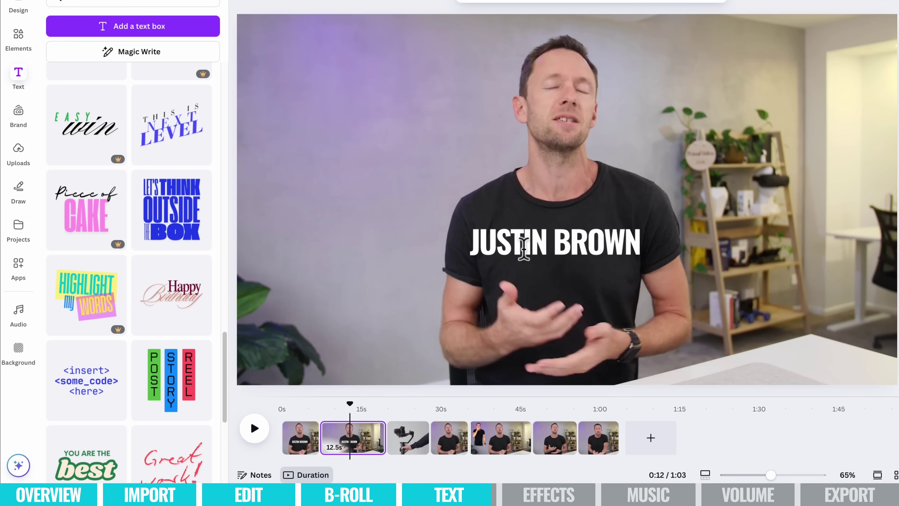
{"action": "left_click", "coordinate": [486, 244]}
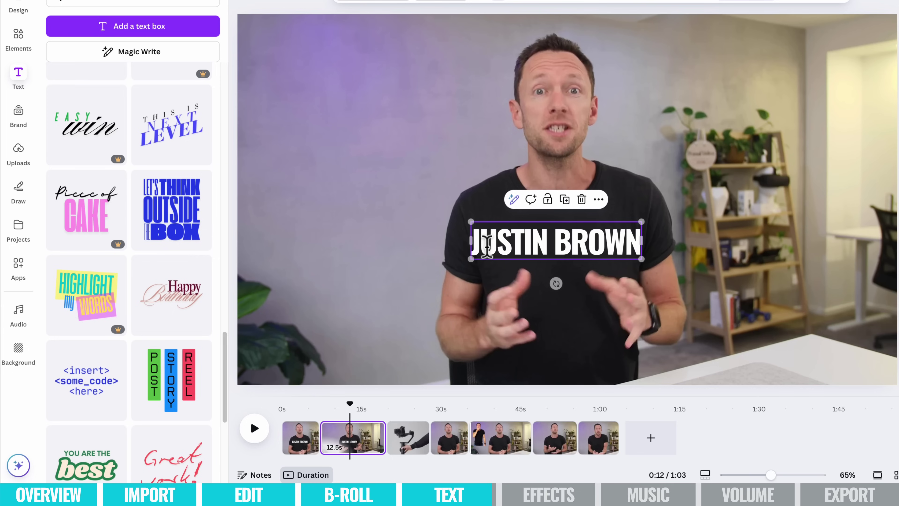
{"action": "left_click", "coordinate": [582, 199]}
{"action": "mouse_move", "coordinate": [350, 403]}
{"action": "left_mouse_down"}
{"action": "mouse_move", "coordinate": [276, 403]}
{"action": "mouse_move", "coordinate": [341, 404]}
{"action": "left_mouse_up"}
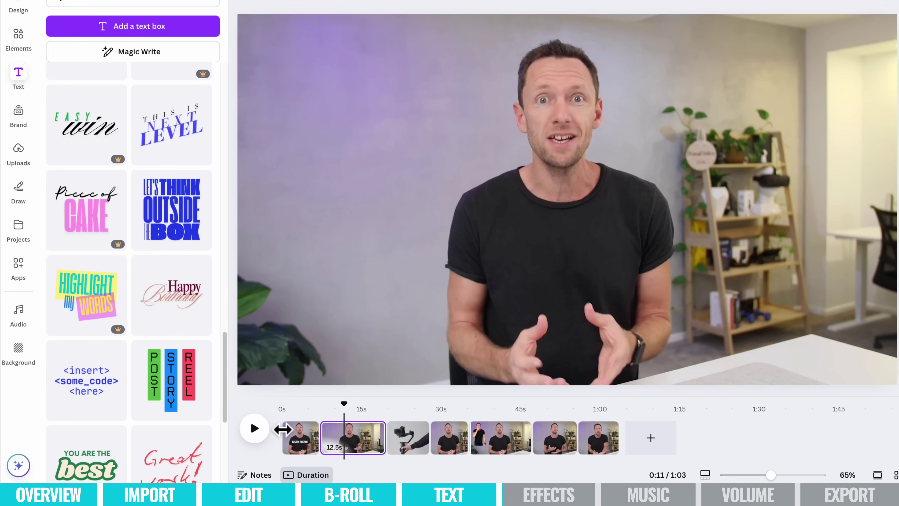
{"action": "mouse_move", "coordinate": [322, 447]}
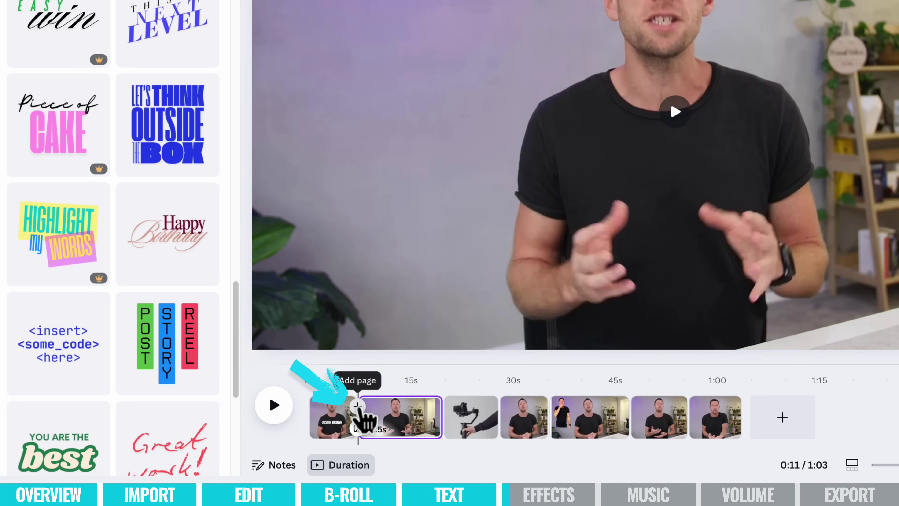
- Undo an accidental blank page, then show transitions for the junction after the 7.0s clip
{"action": "left_click", "coordinate": [357, 406]}
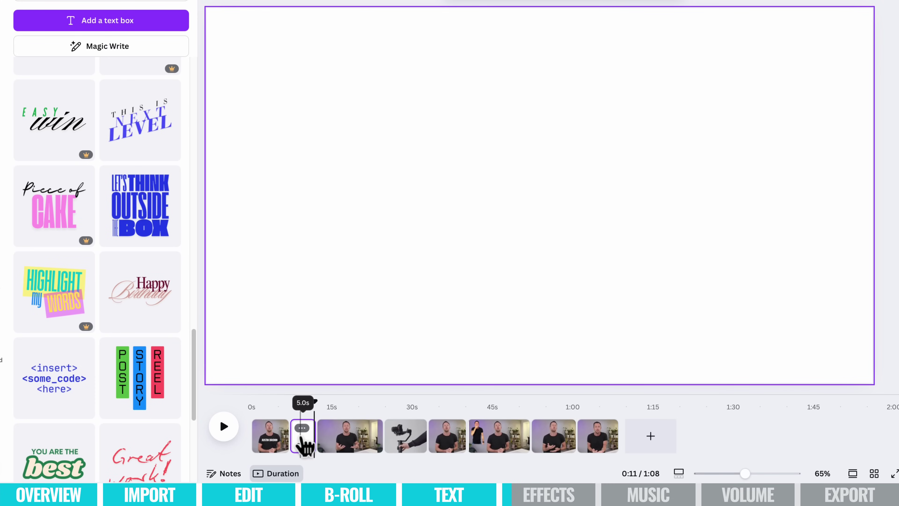
{"action": "key", "text": "ctrl+z"}
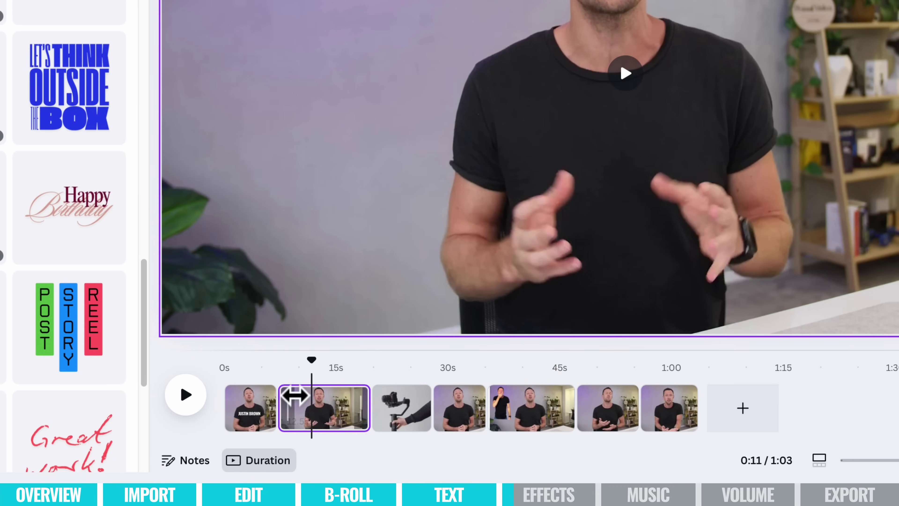
{"action": "mouse_move", "coordinate": [277, 395]}
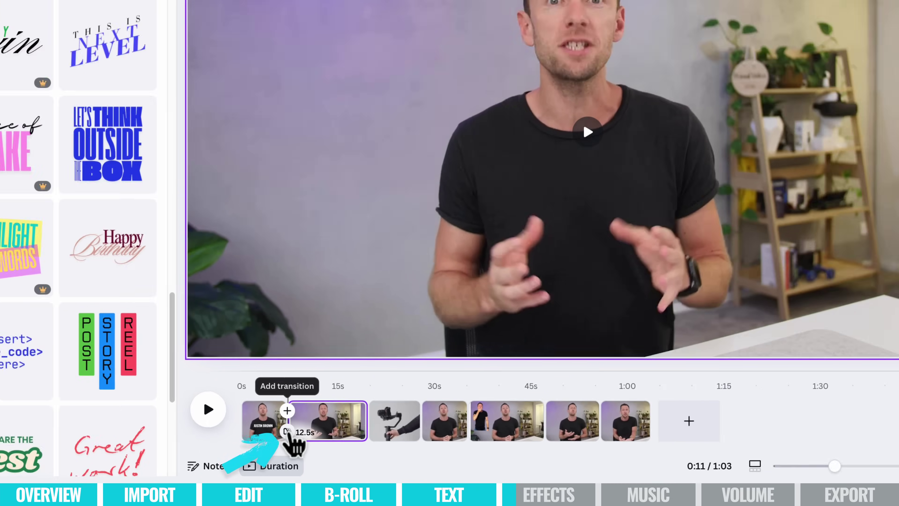
{"action": "left_click", "coordinate": [276, 420]}
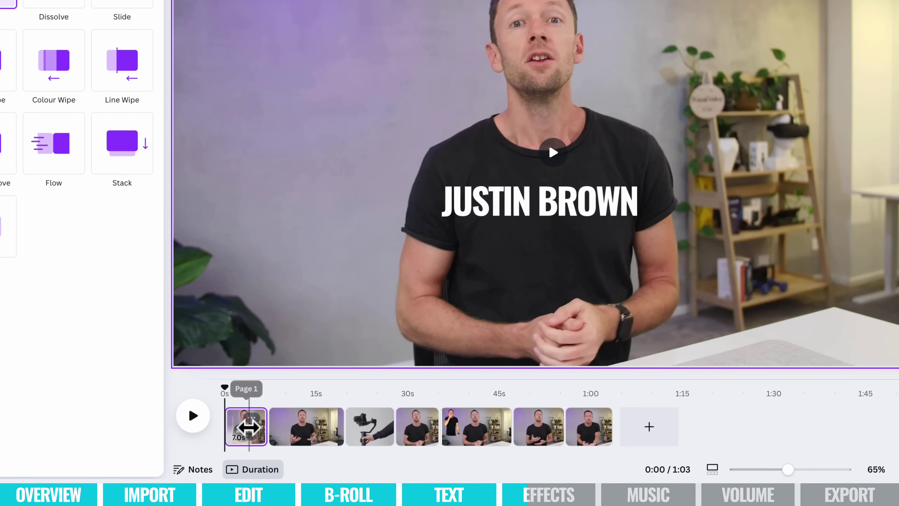
{"action": "left_click", "coordinate": [296, 411]}
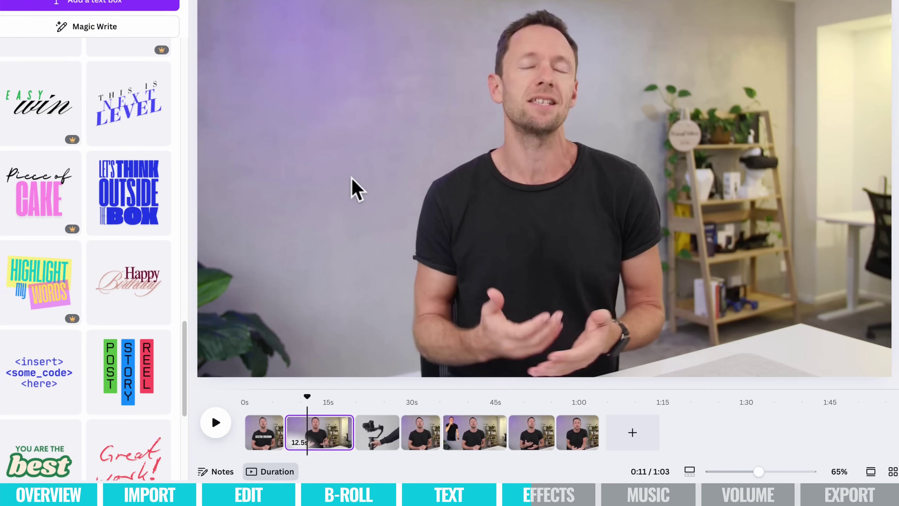
{"action": "left_click", "coordinate": [345, 160]}
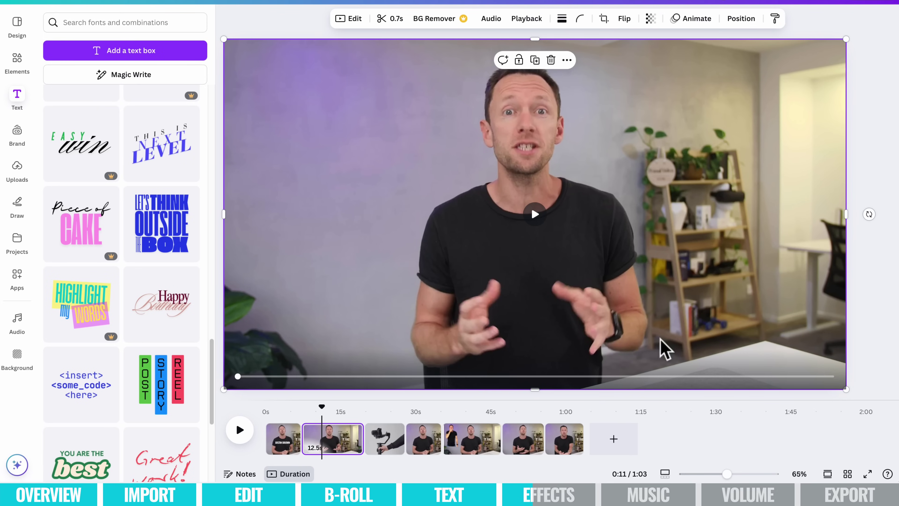
{"action": "left_click_drag", "start_coordinate": [849, 392], "coordinate": [896, 423]}
{"action": "left_click_drag", "start_coordinate": [782, 277], "coordinate": [775, 275]}
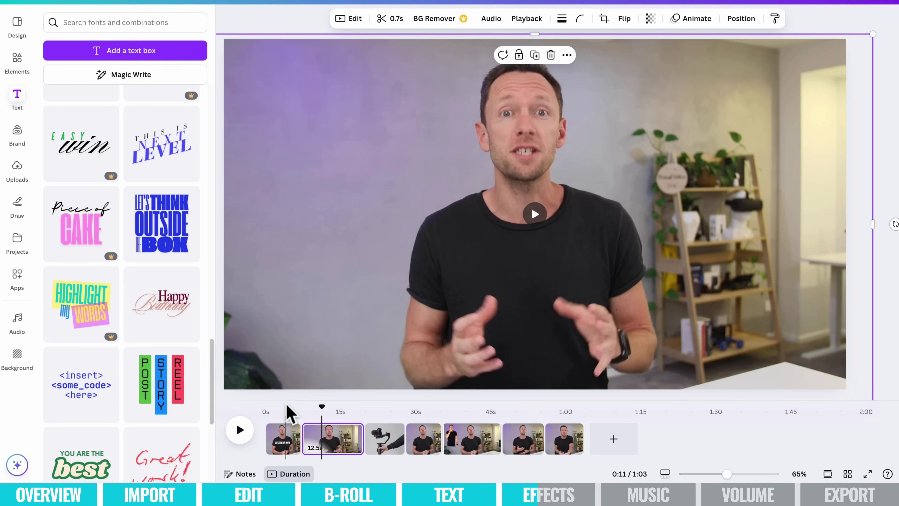
{"action": "left_click_drag", "start_coordinate": [321, 406], "coordinate": [289, 410]}
{"action": "key", "text": "space"}
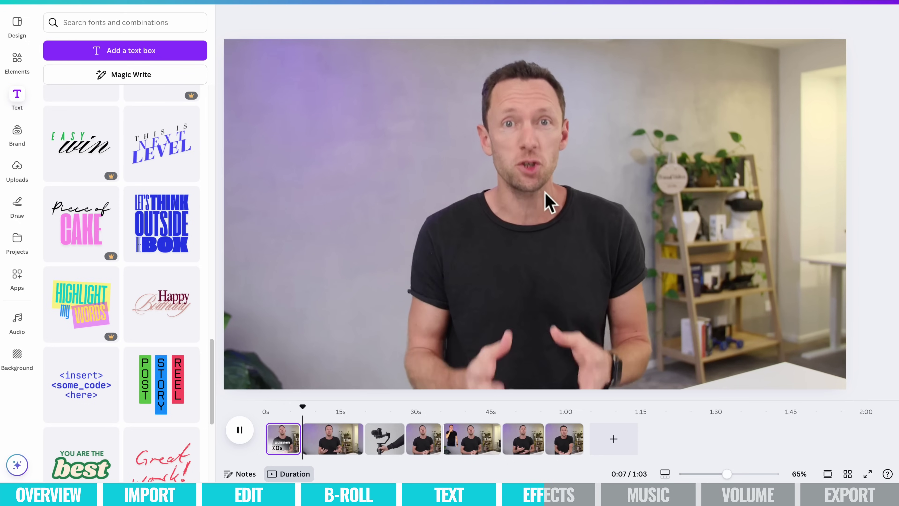
{"action": "key", "text": "space"}
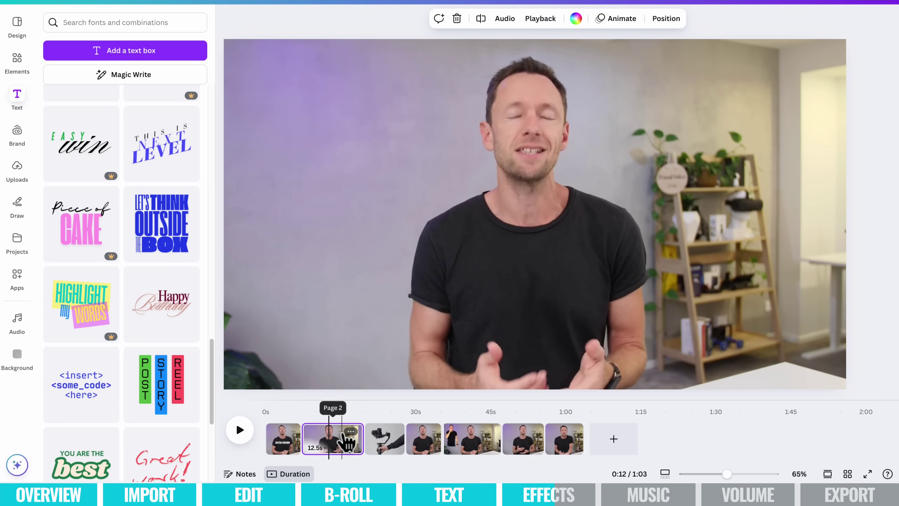
- After trying Epic and Festive, apply Solar at intensity 28 and keep speed at 1
{"action": "left_click", "coordinate": [353, 192]}
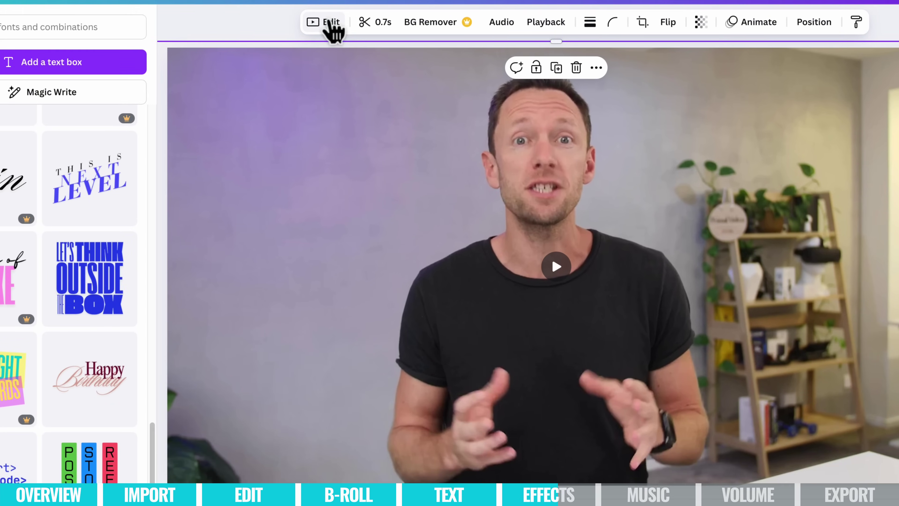
{"action": "left_click", "coordinate": [338, 21]}
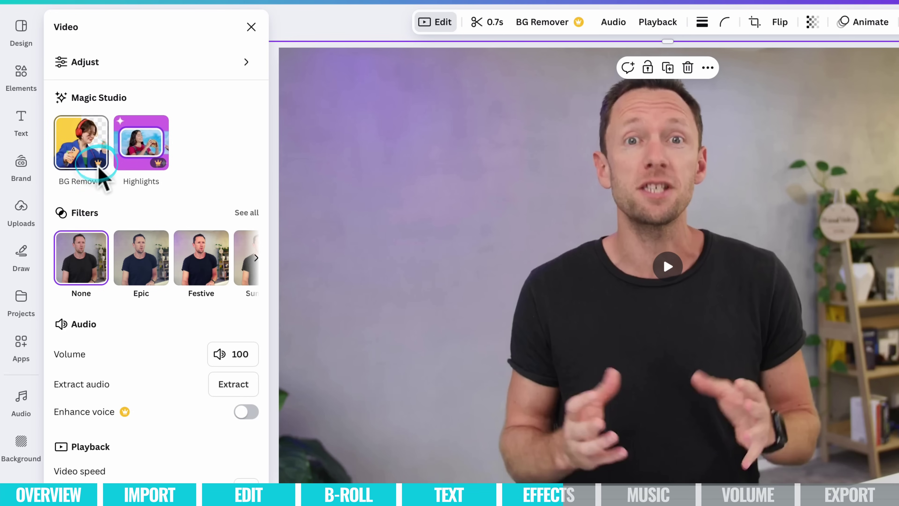
{"action": "left_click", "coordinate": [134, 269]}
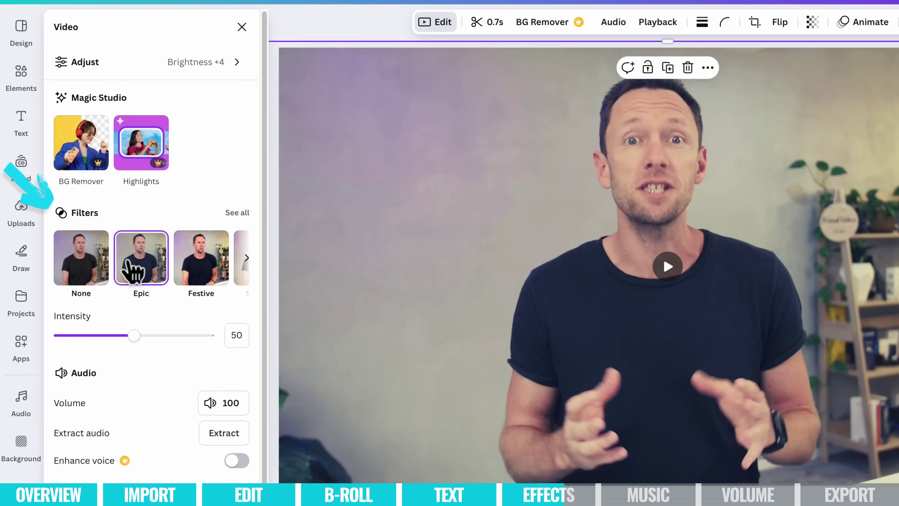
{"action": "left_click", "coordinate": [198, 275]}
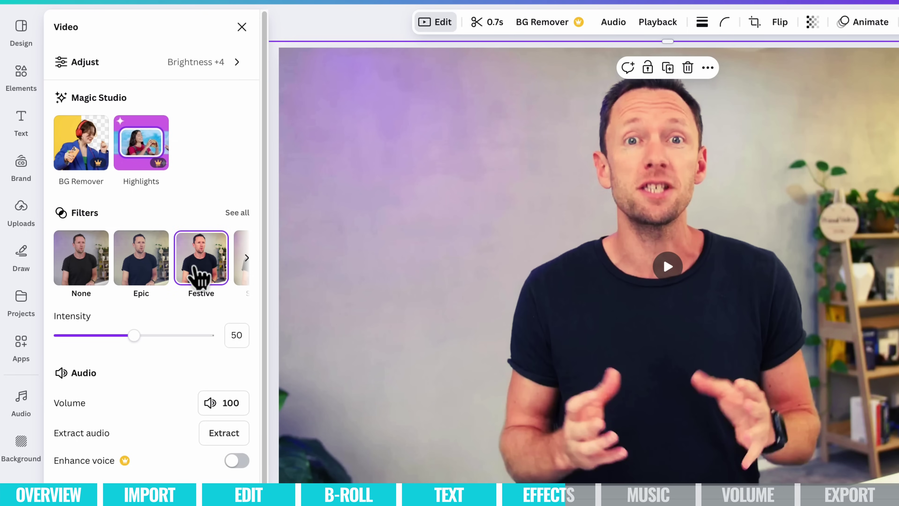
{"action": "scroll", "coordinate": [199, 269], "scroll_direction": "right", "scroll_amount": 3}
{"action": "left_click", "coordinate": [136, 262]}
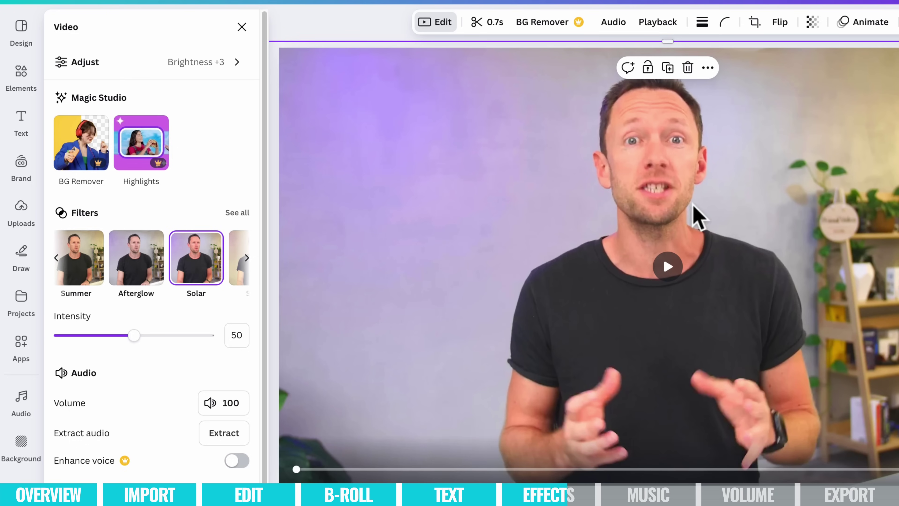
{"action": "left_click_drag", "start_coordinate": [134, 335], "coordinate": [214, 335]}
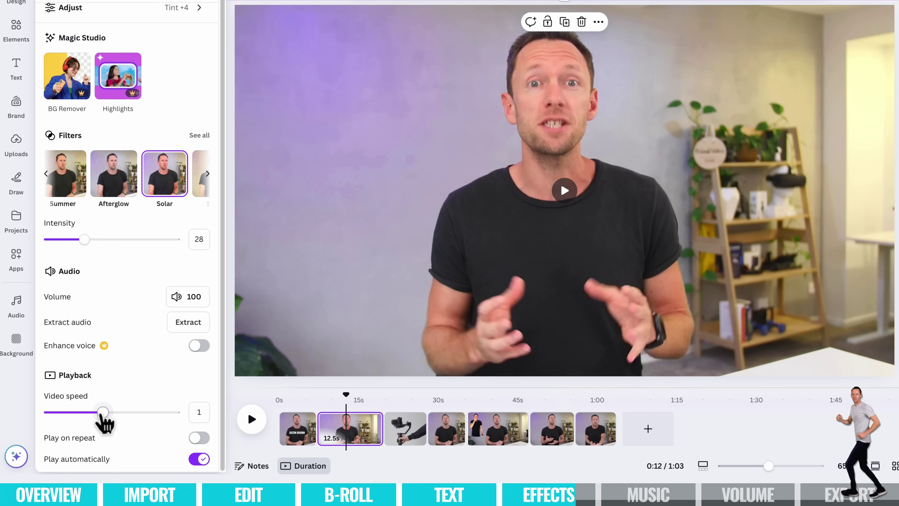
{"action": "left_click", "coordinate": [114, 413]}
{"action": "mouse_move", "coordinate": [114, 413]}
{"action": "left_mouse_down"}
{"action": "mouse_move", "coordinate": [151, 414]}
{"action": "mouse_move", "coordinate": [104, 414]}
{"action": "left_mouse_up"}
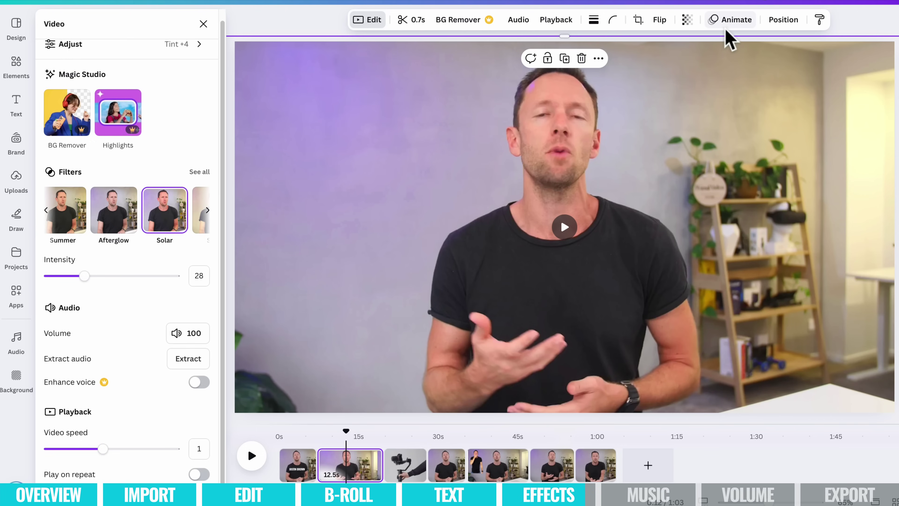
- Try the Rise animation with a downward direction on the 12.5s clip, then remove it
{"action": "left_click", "coordinate": [729, 25]}
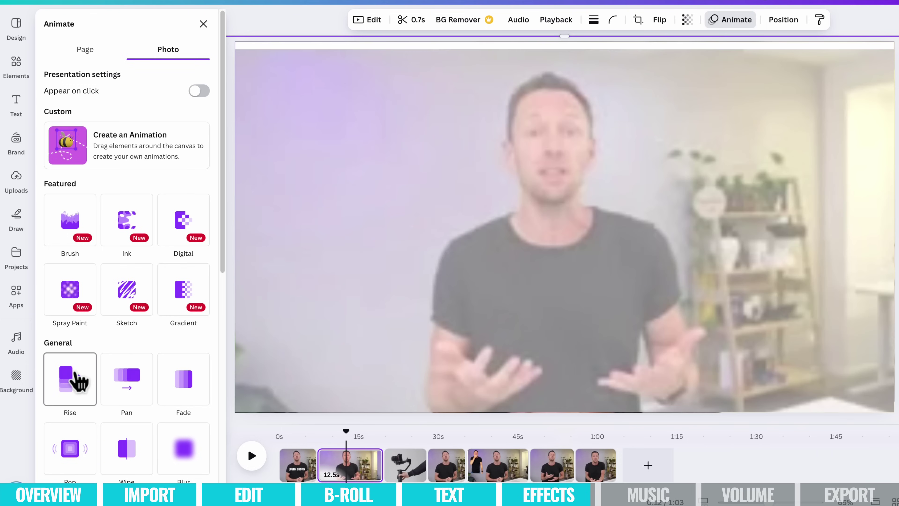
{"action": "left_click", "coordinate": [91, 376]}
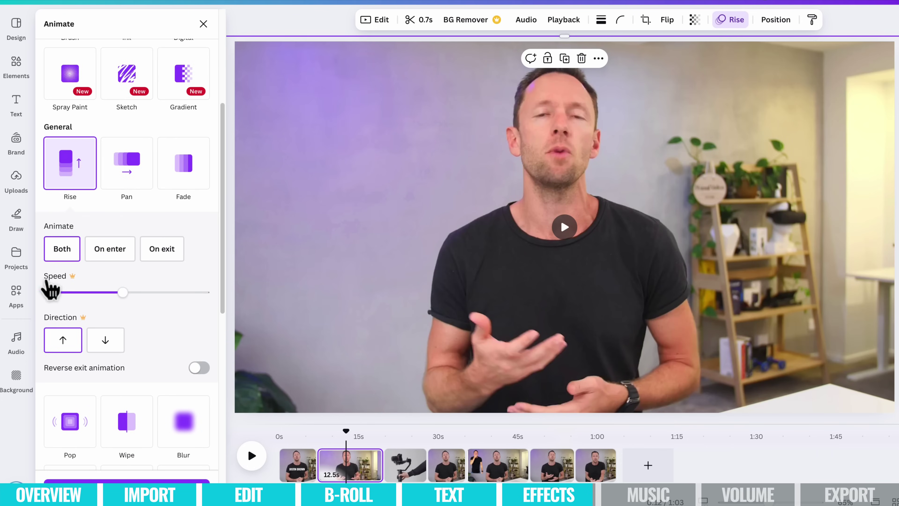
{"action": "left_click", "coordinate": [106, 341]}
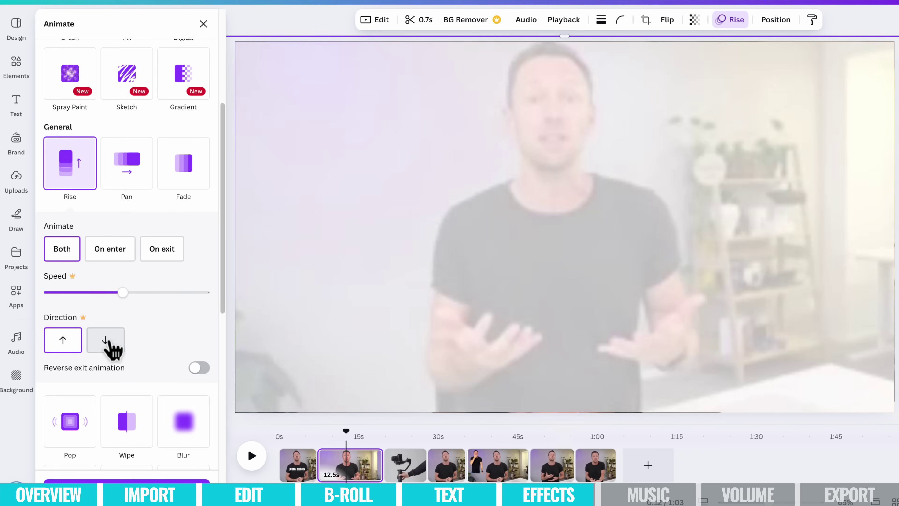
{"action": "scroll", "coordinate": [123, 394], "scroll_direction": "down", "scroll_amount": 5}
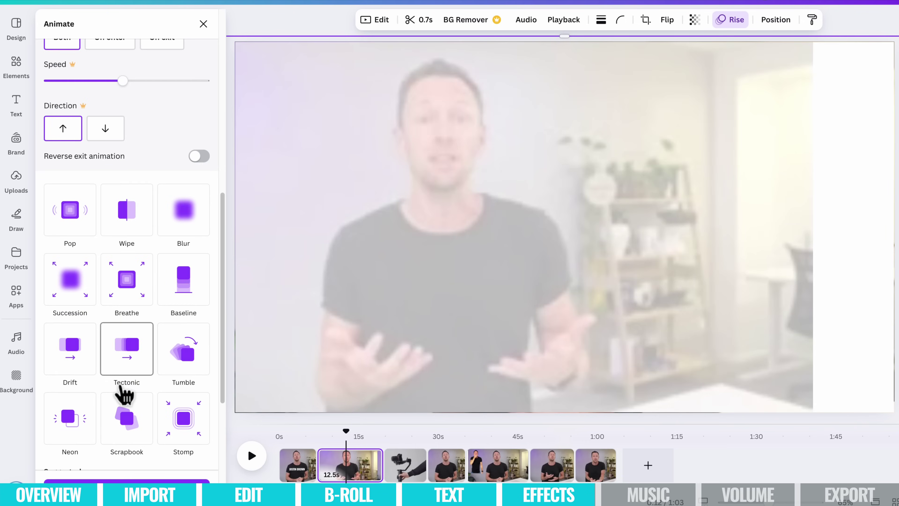
{"action": "scroll", "coordinate": [124, 393], "scroll_direction": "up", "scroll_amount": 10}
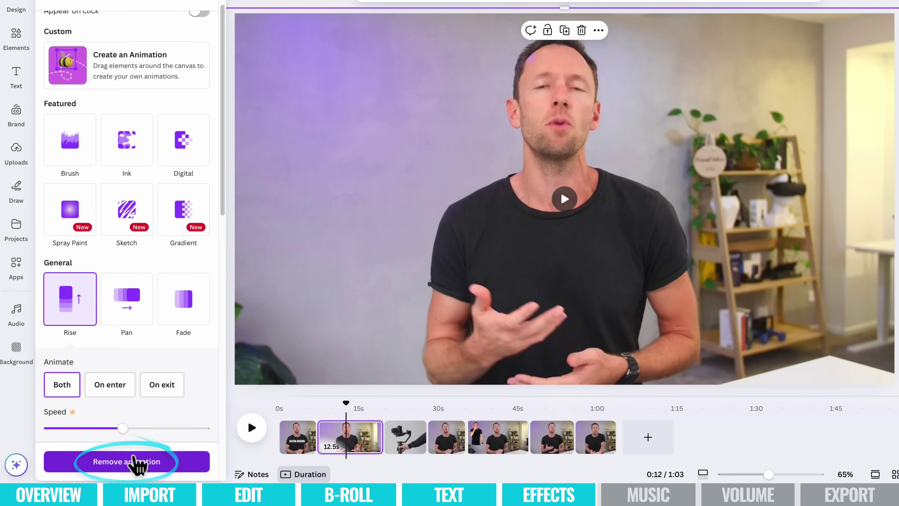
{"action": "left_click", "coordinate": [133, 462]}
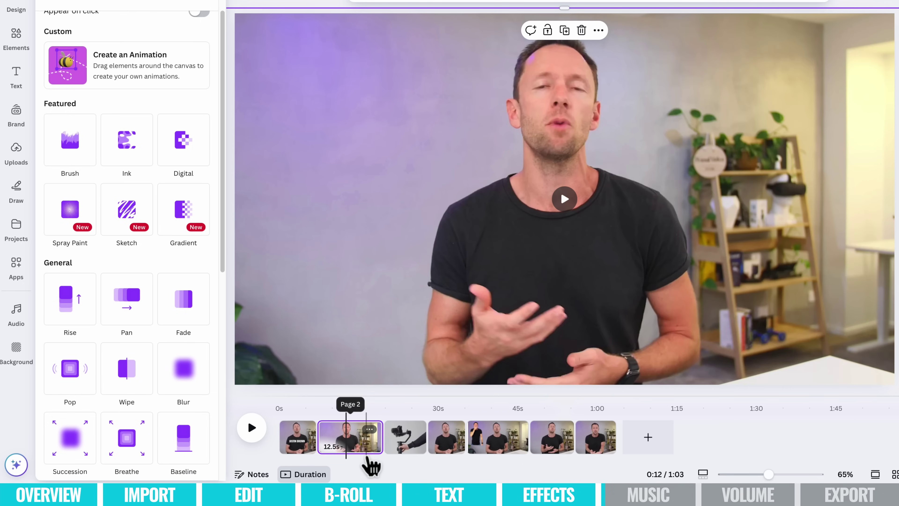
- Browse the Audio library's music categories, such as Popular, Happy, Pop and Trap
{"action": "left_click", "coordinate": [16, 319]}
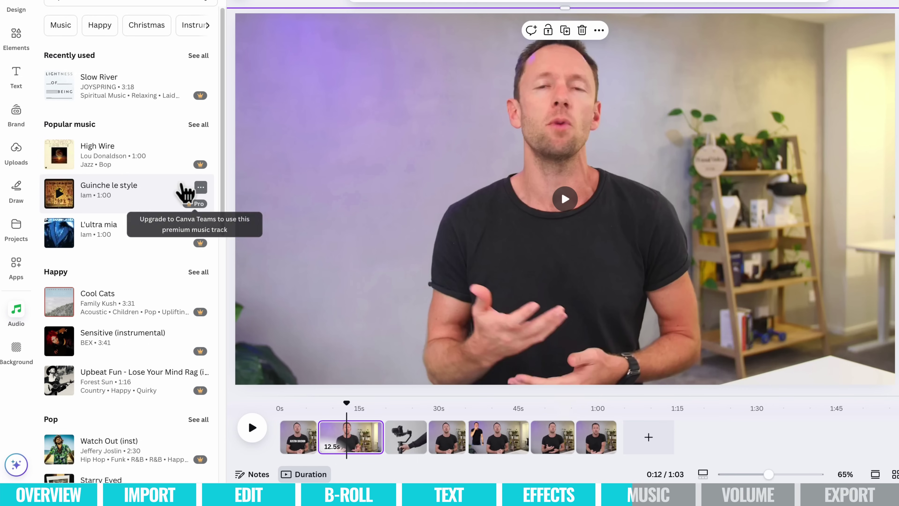
{"action": "mouse_move", "coordinate": [127, 93]}
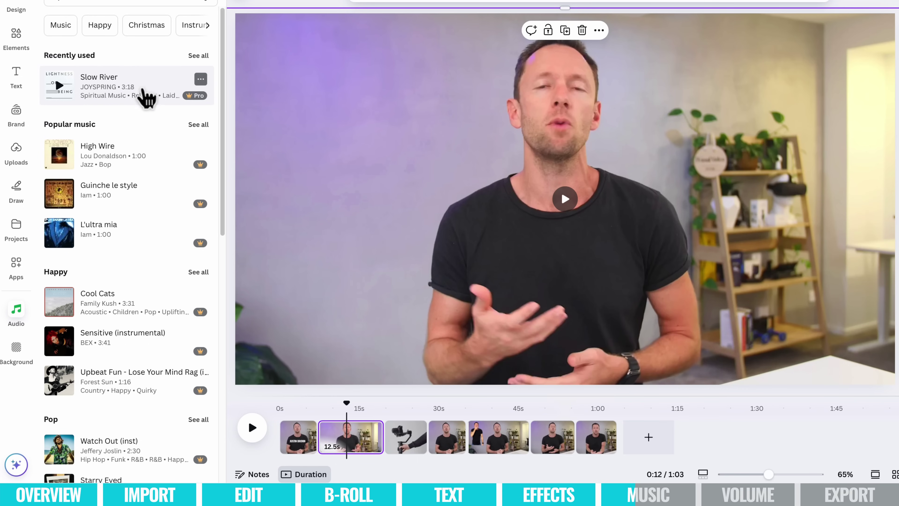
{"action": "scroll", "coordinate": [202, 368], "scroll_direction": "down", "scroll_amount": 5}
{"action": "scroll", "coordinate": [201, 368], "scroll_direction": "down", "scroll_amount": 15}
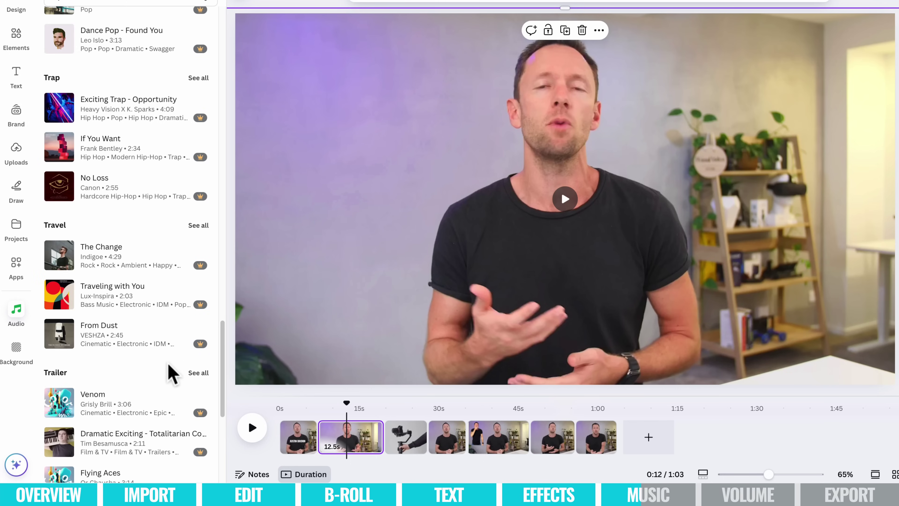
{"action": "scroll", "coordinate": [169, 370], "scroll_direction": "up", "scroll_amount": 10}
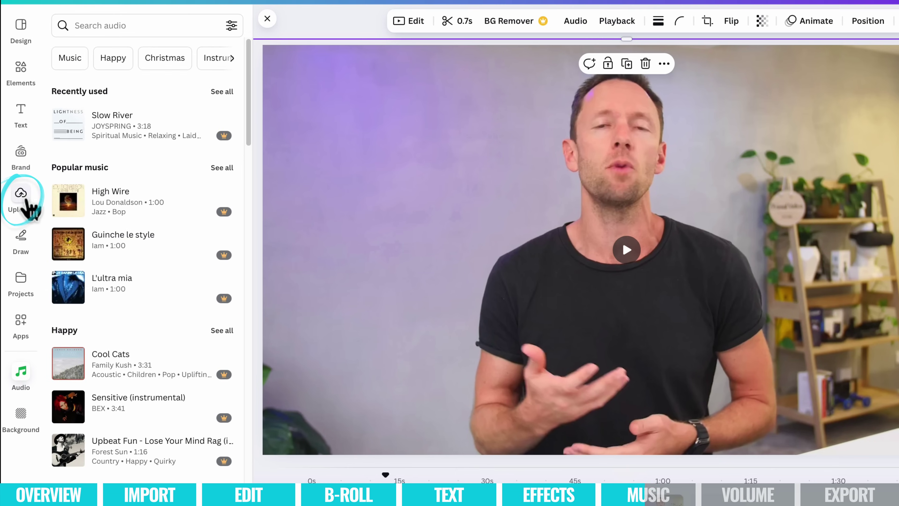
- Upload the ES_Calling at Your Door mp3 and lay it as a music track beneath the clips
{"action": "left_click", "coordinate": [16, 149]}
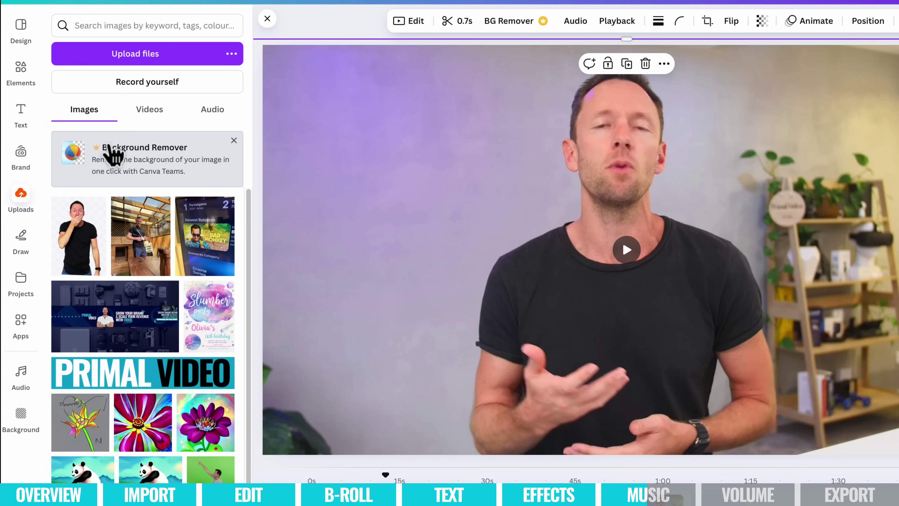
{"action": "left_click", "coordinate": [154, 56]}
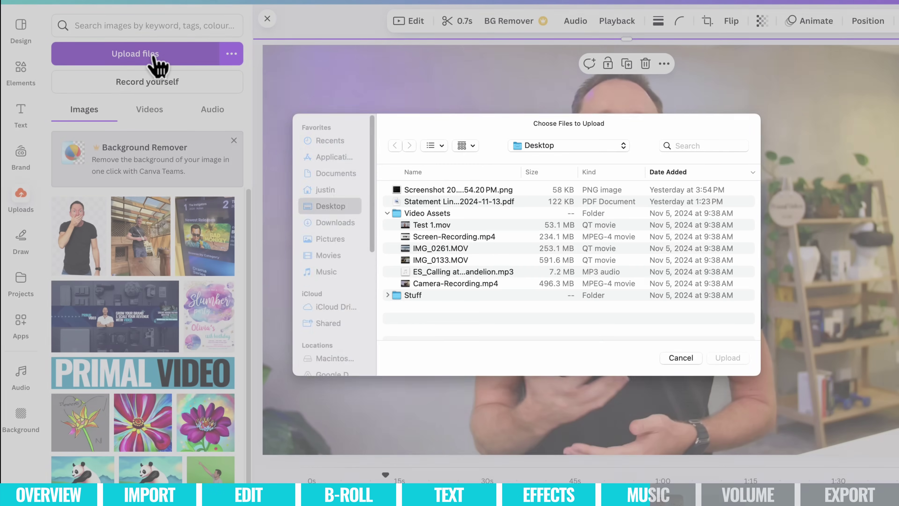
{"action": "left_click", "coordinate": [425, 275]}
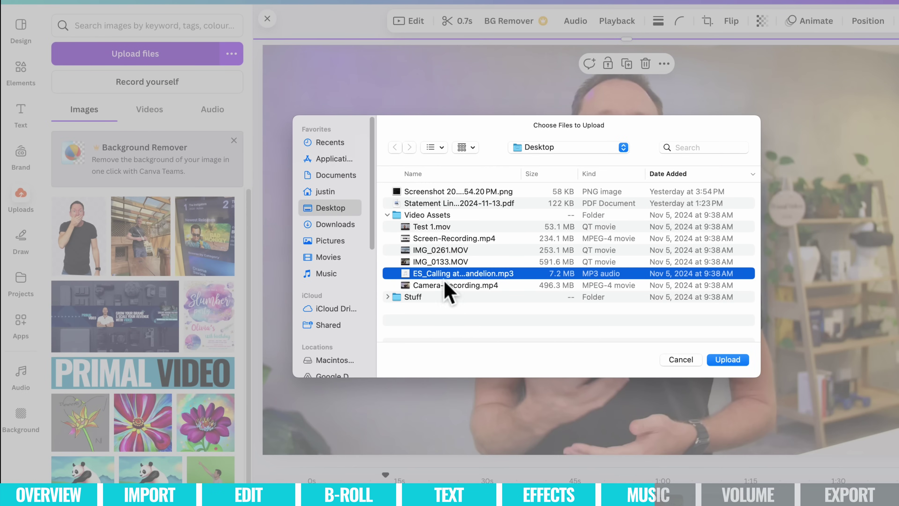
{"action": "left_click", "coordinate": [740, 365]}
{"action": "left_click_drag", "start_coordinate": [163, 161], "coordinate": [299, 450]}
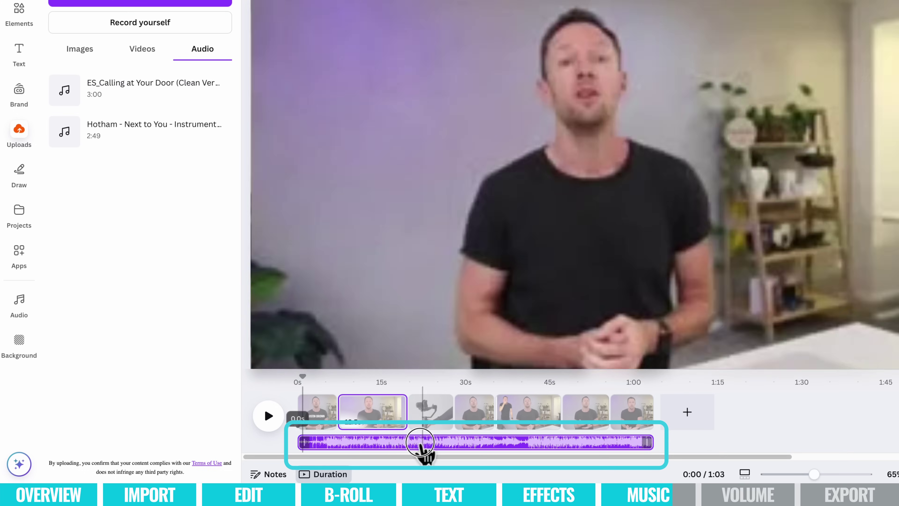
- Slide and trim the music track so it runs the video's full 1:03 length
{"action": "left_click_drag", "start_coordinate": [421, 448], "coordinate": [457, 452]}
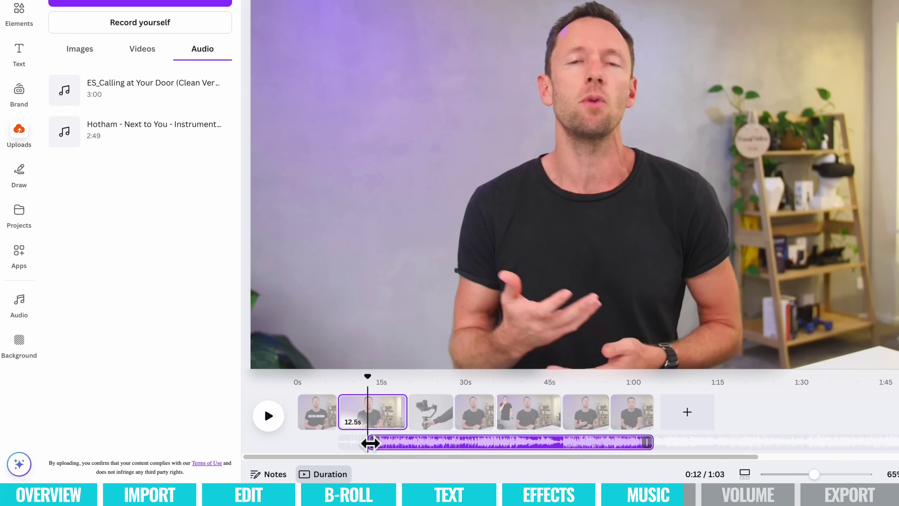
{"action": "left_click_drag", "start_coordinate": [373, 441], "coordinate": [332, 454]}
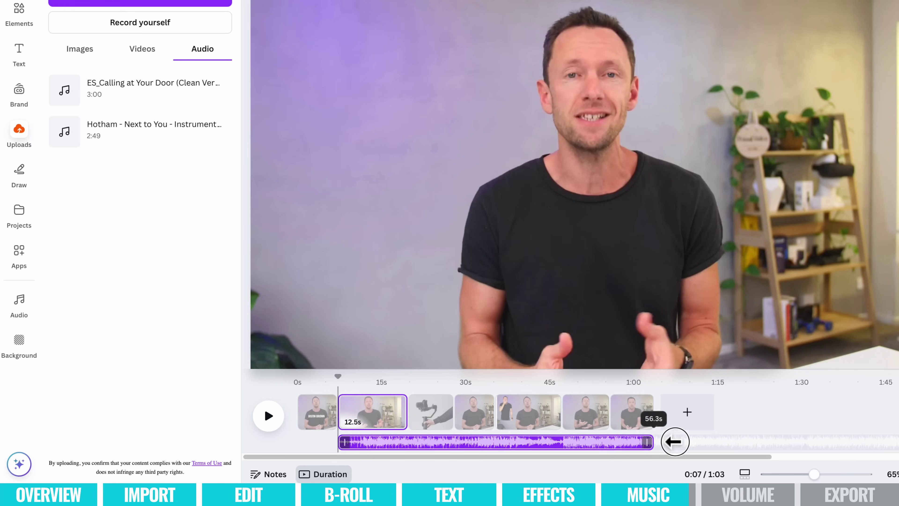
{"action": "left_click_drag", "start_coordinate": [602, 444], "coordinate": [548, 444]}
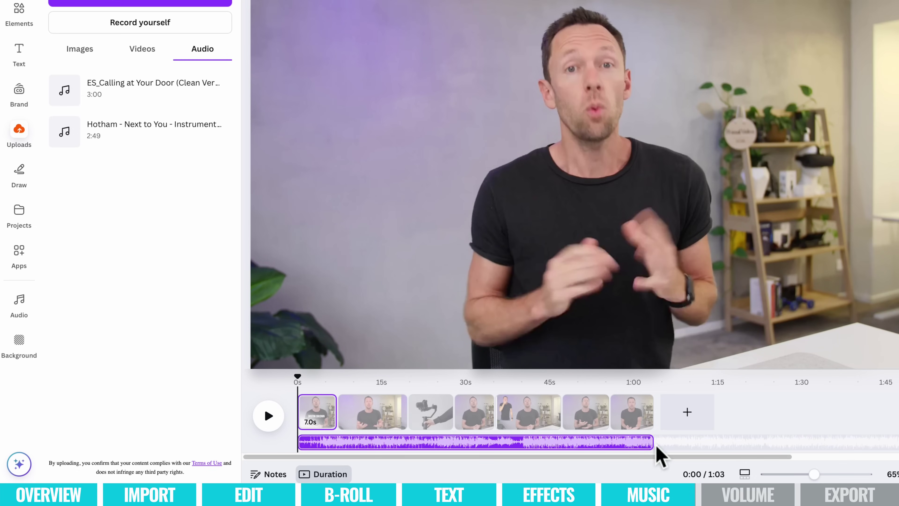
{"action": "right_click", "coordinate": [349, 445]}
- Mute the music track to volume 0, then select the first talking-head clip at 0:04
{"action": "left_click", "coordinate": [384, 379]}
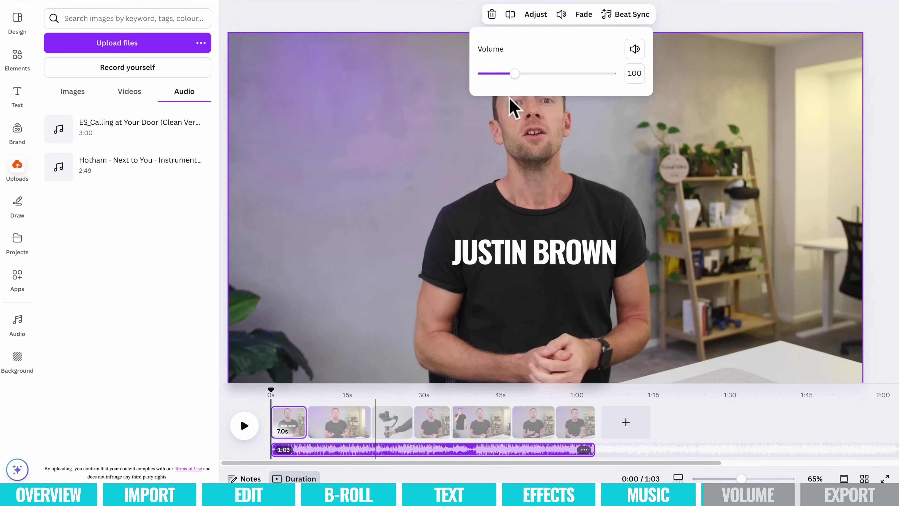
{"action": "left_click", "coordinate": [635, 50]}
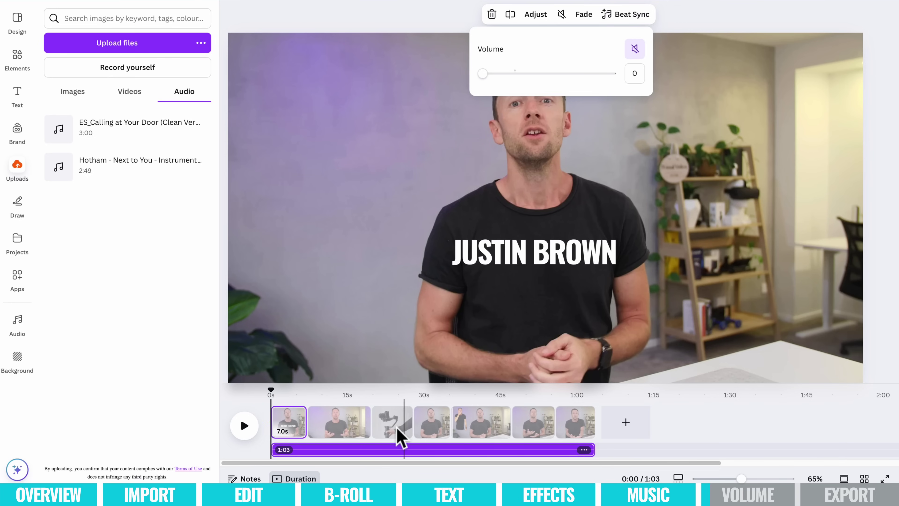
{"action": "left_click", "coordinate": [284, 419]}
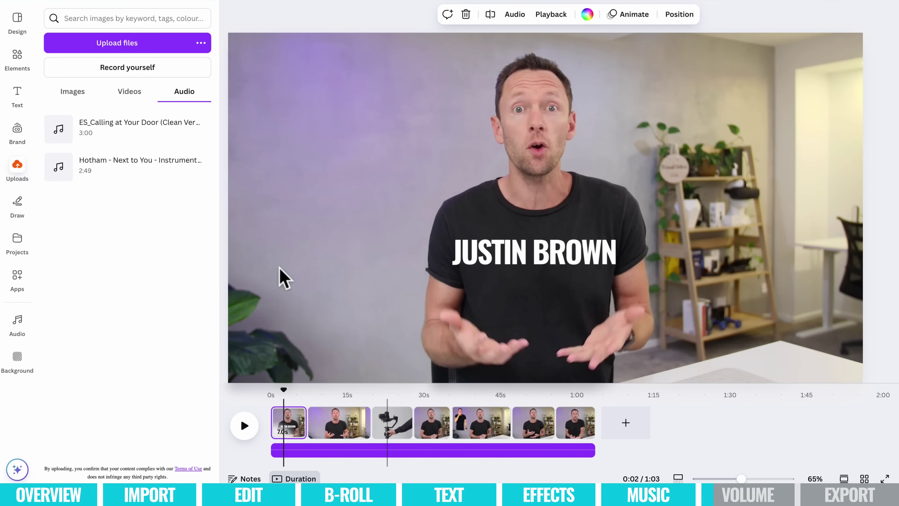
{"action": "left_click", "coordinate": [292, 424]}
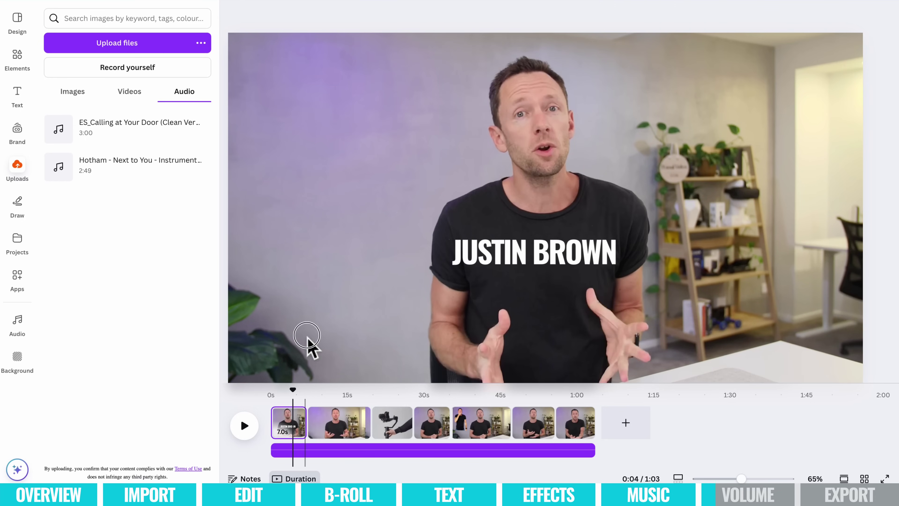
{"action": "left_click", "coordinate": [311, 347]}
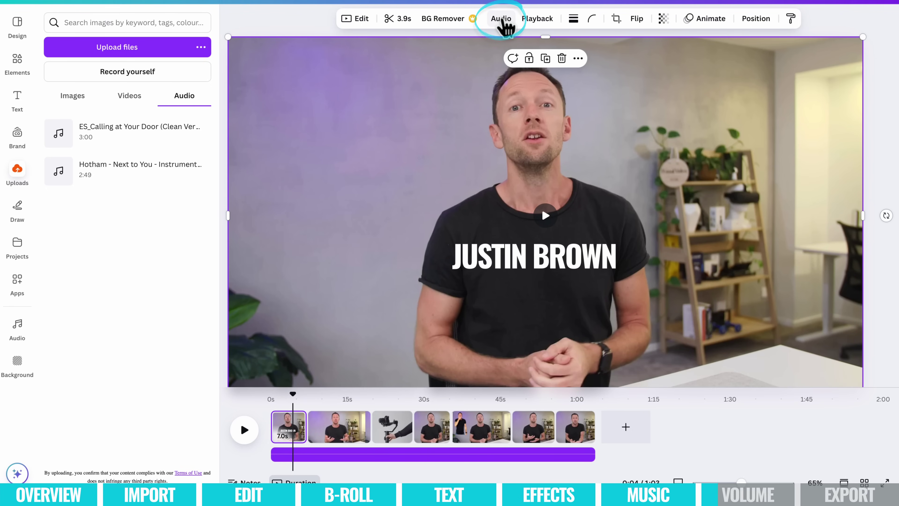
- Extract the opening clip's sound onto its own audio track and adjust the extracted clip's end
{"action": "left_click", "coordinate": [501, 14]}
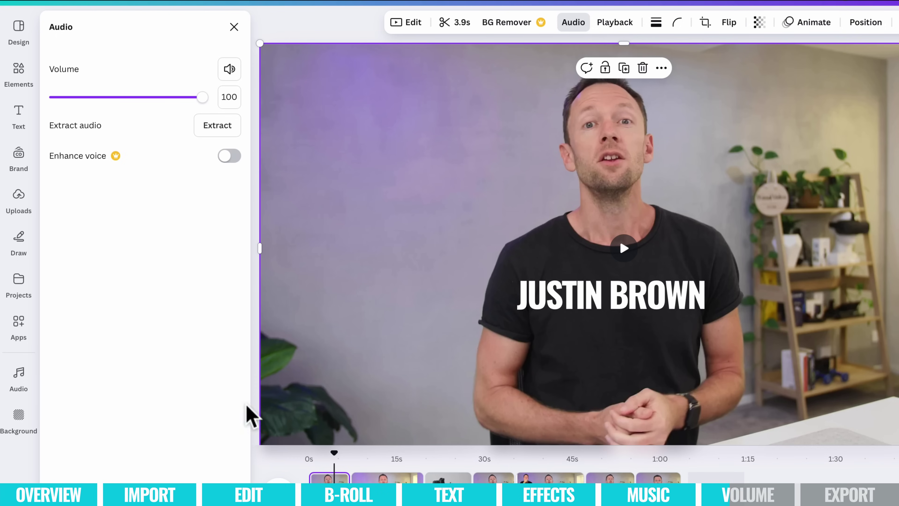
{"action": "left_click", "coordinate": [234, 131]}
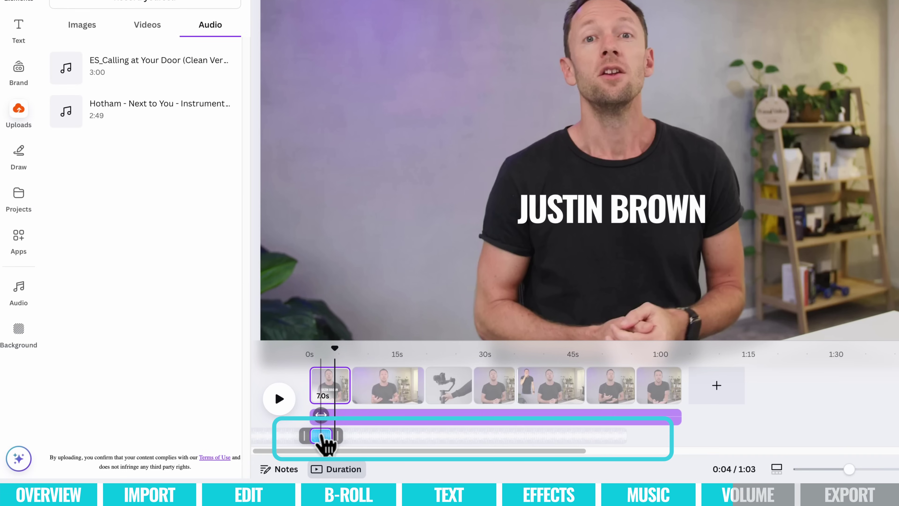
{"action": "left_click_drag", "start_coordinate": [331, 437], "coordinate": [325, 439]}
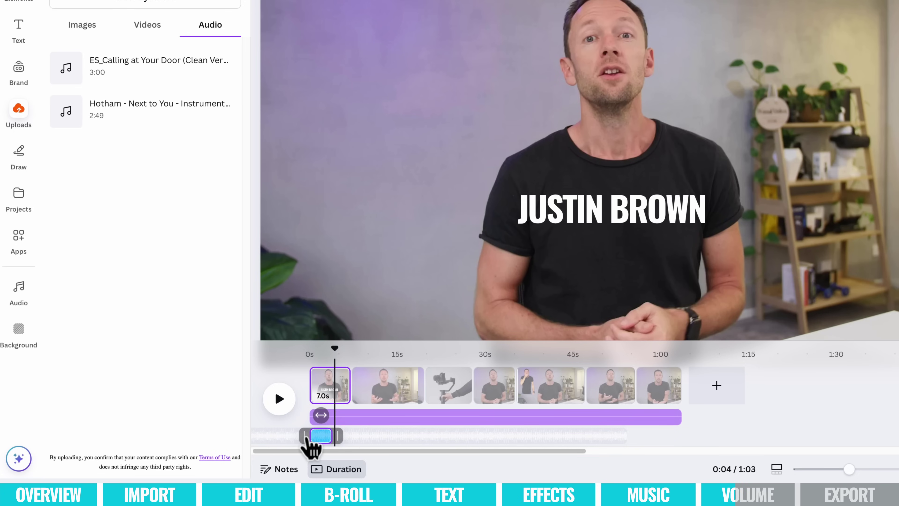
{"action": "left_click_drag", "start_coordinate": [335, 436], "coordinate": [354, 440]}
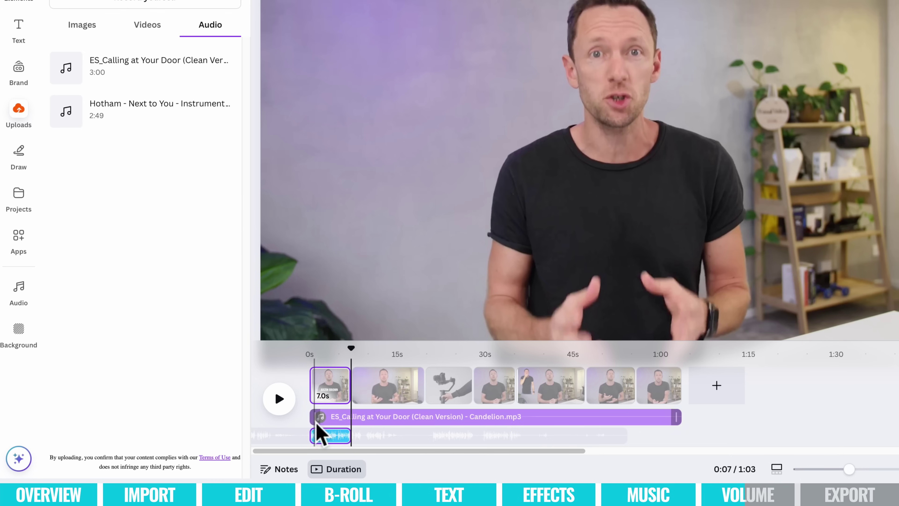
{"action": "left_click", "coordinate": [331, 435]}
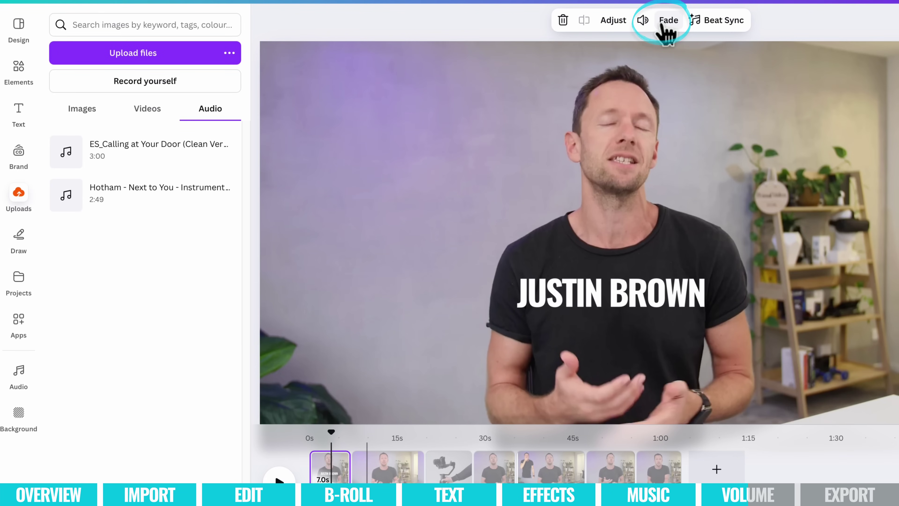
- Give the extracted opening audio clip a fade-in of about 0.5s, with no fade-out
{"action": "left_click", "coordinate": [667, 32]}
{"action": "mouse_move", "coordinate": [580, 69]}
{"action": "left_mouse_down"}
{"action": "mouse_move", "coordinate": [608, 71]}
{"action": "mouse_move", "coordinate": [595, 71]}
{"action": "left_mouse_up"}
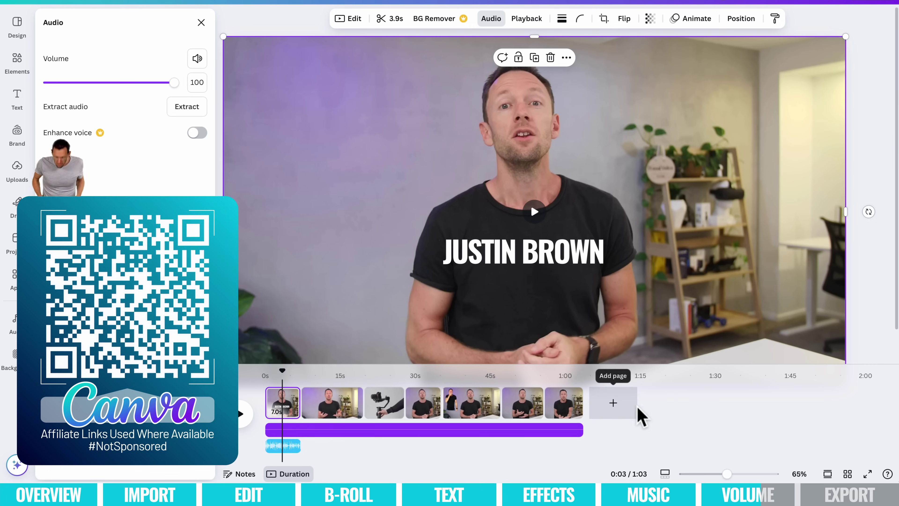
- Mute the 8.1s gimbal B-roll clip by setting its volume to 0
{"action": "left_click", "coordinate": [386, 407]}
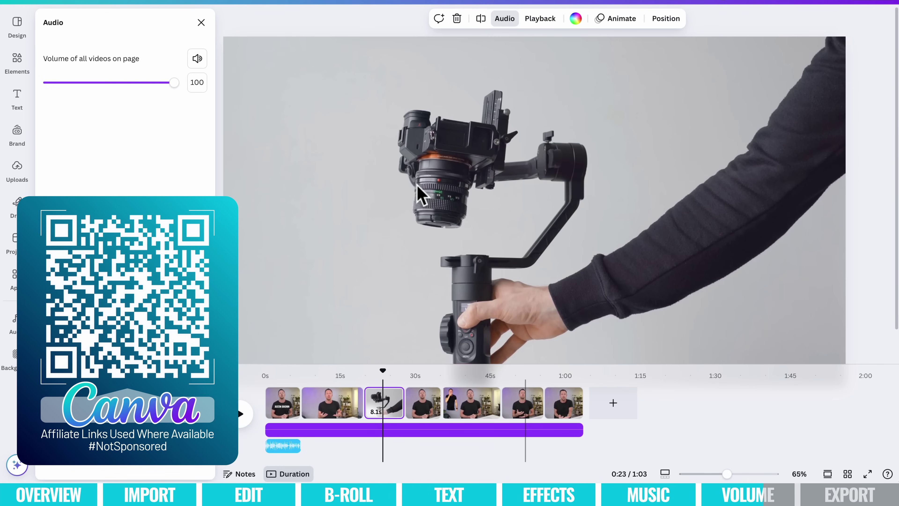
{"action": "left_click", "coordinate": [448, 168]}
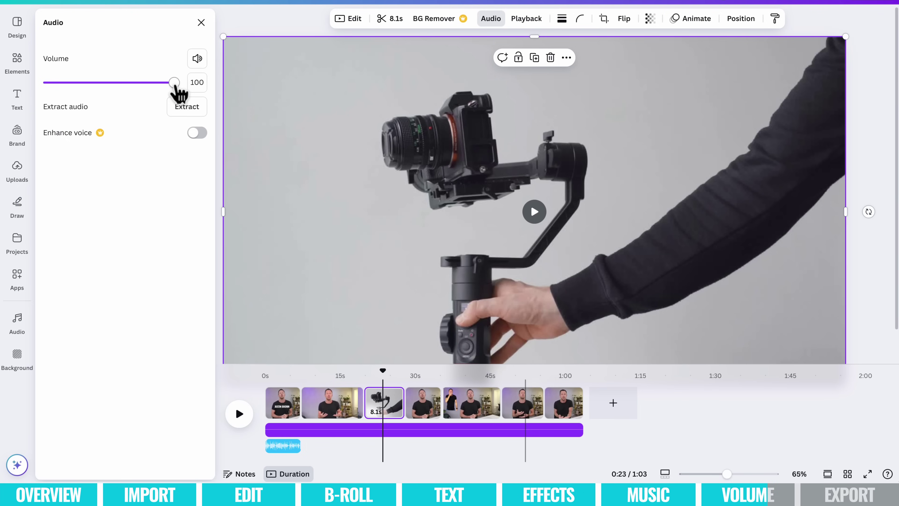
{"action": "left_click", "coordinate": [197, 59]}
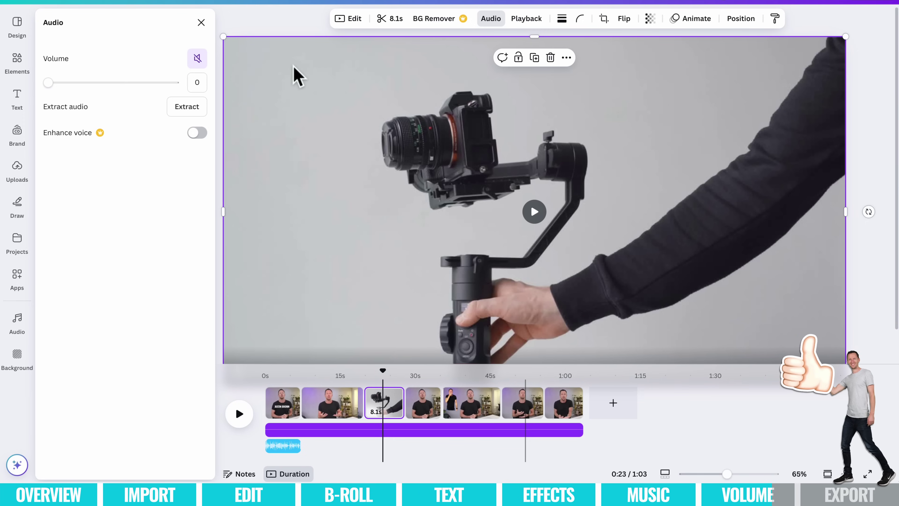
{"action": "left_click", "coordinate": [341, 433]}
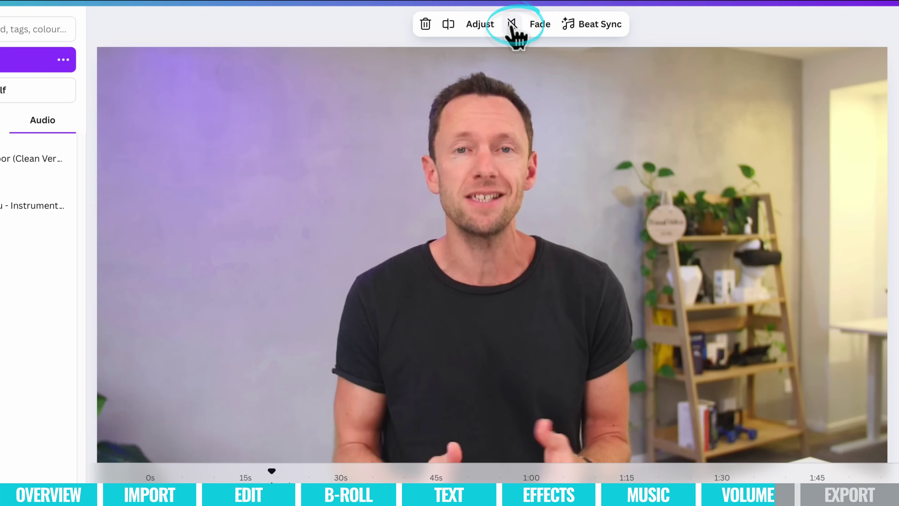
- Unmute the background music track and lower its volume to 34
{"action": "left_click", "coordinate": [512, 25]}
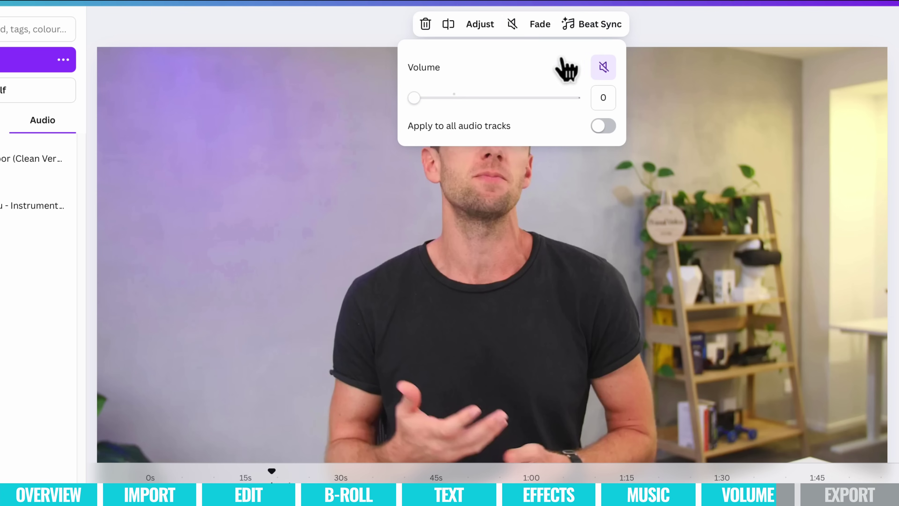
{"action": "left_click", "coordinate": [602, 67]}
{"action": "left_click_drag", "start_coordinate": [454, 98], "coordinate": [427, 97]}
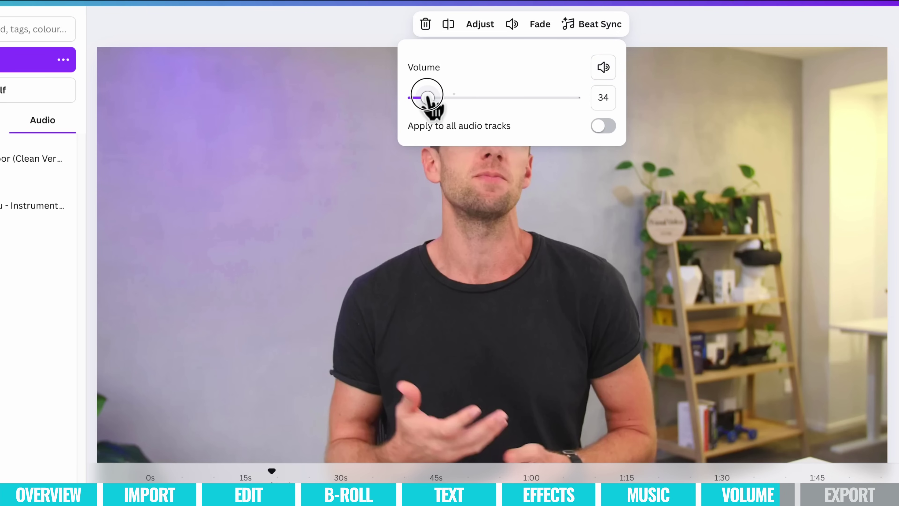
{"action": "left_click_drag", "start_coordinate": [427, 98], "coordinate": [428, 96]}
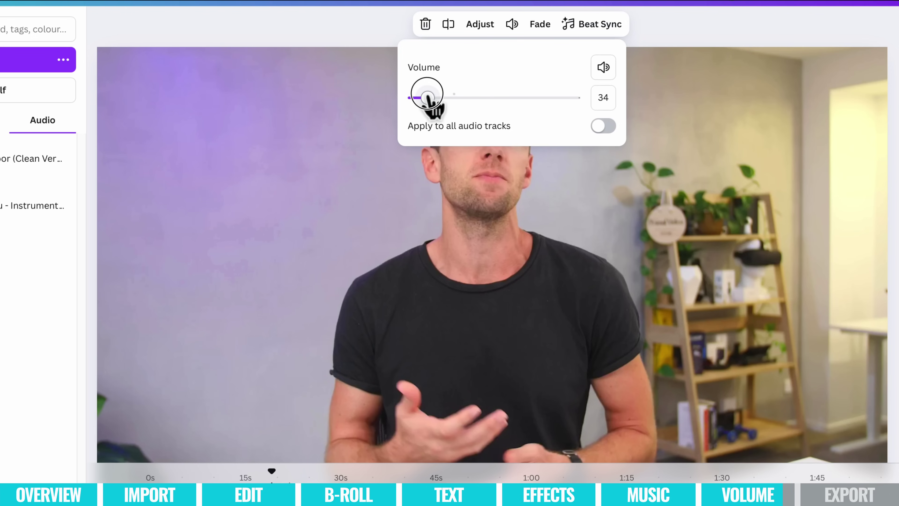
{"action": "left_click_drag", "start_coordinate": [427, 97], "coordinate": [428, 98]}
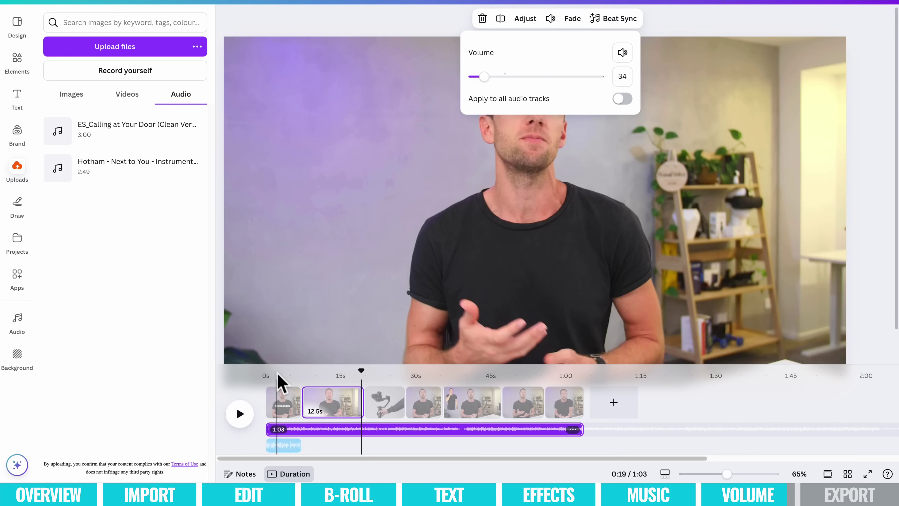
{"action": "left_click", "coordinate": [279, 383]}
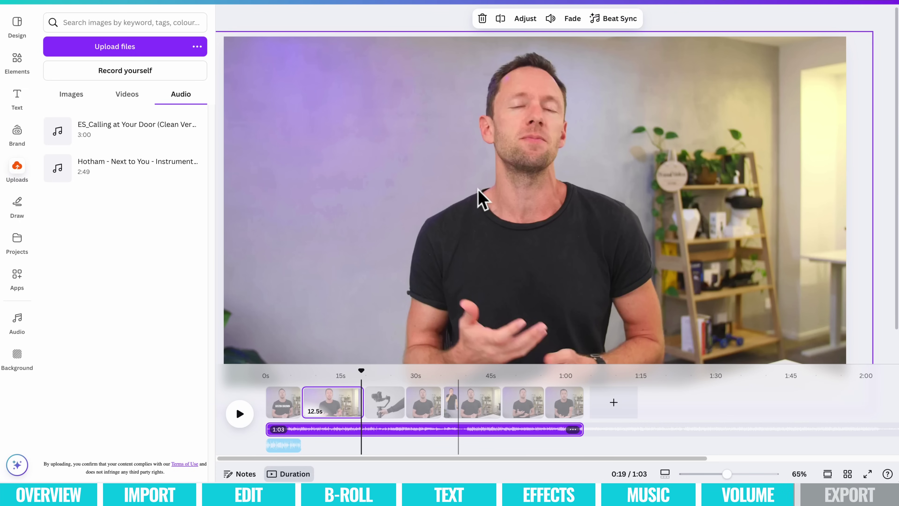
{"action": "key", "text": "Escape"}
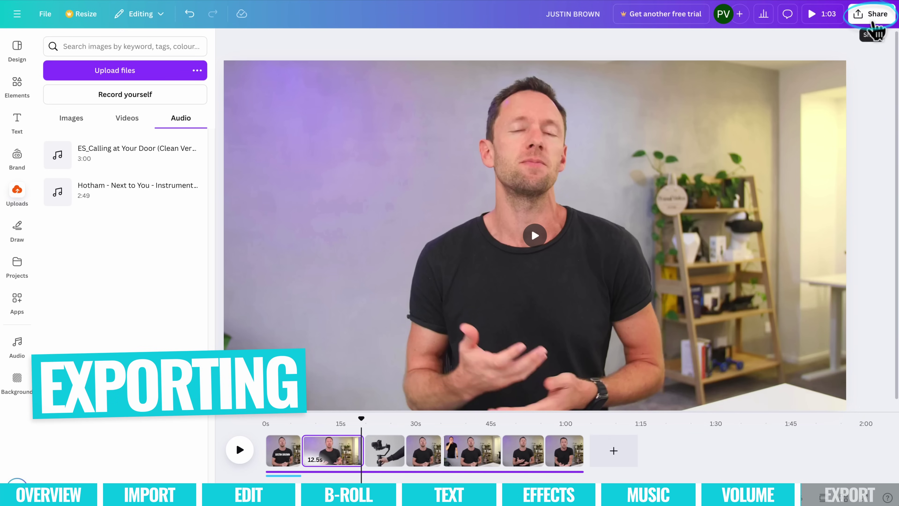
- Browse every publishing option in Share, including Download, Google Drive and Dropbox
{"action": "left_click", "coordinate": [871, 9]}
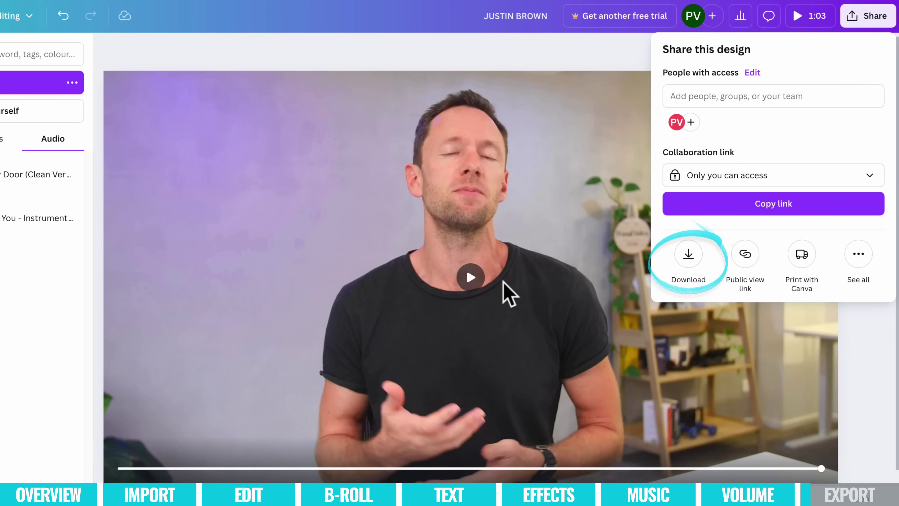
{"action": "left_click", "coordinate": [858, 259]}
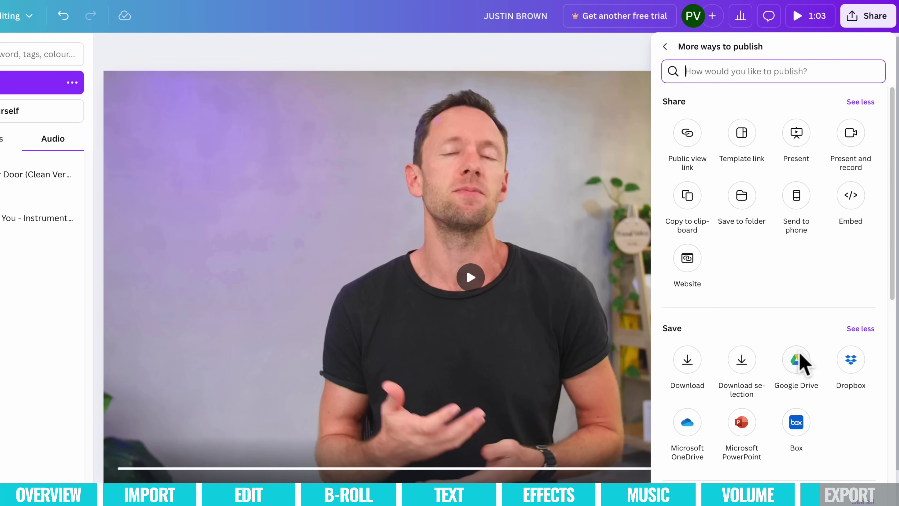
{"action": "scroll", "coordinate": [851, 378], "scroll_direction": "down", "scroll_amount": 1}
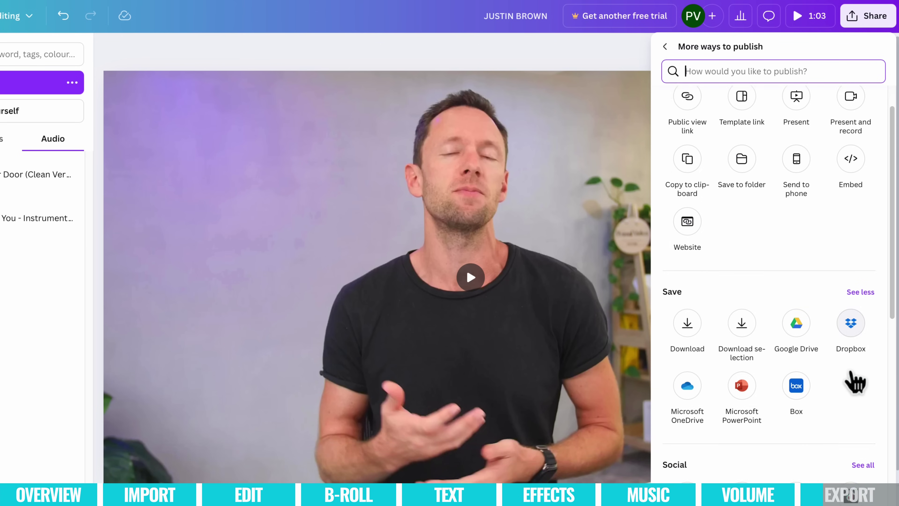
{"action": "scroll", "coordinate": [854, 380], "scroll_direction": "down", "scroll_amount": 5}
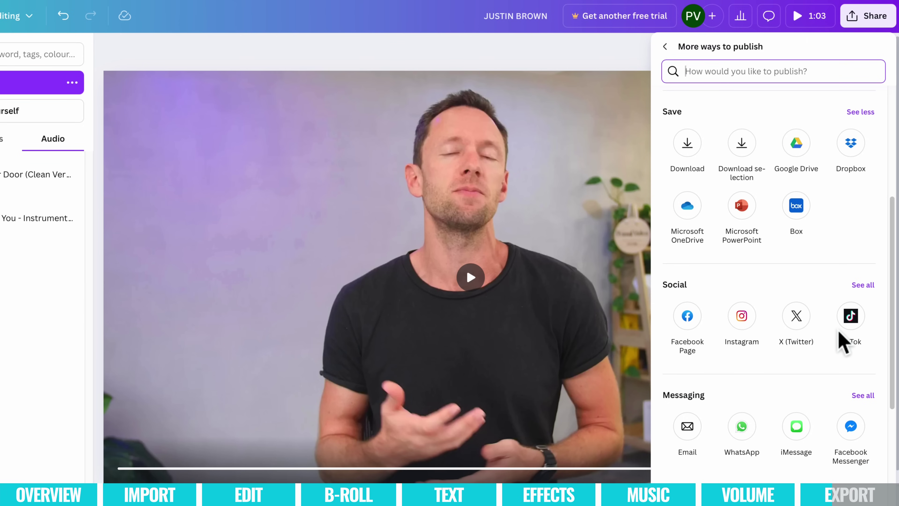
{"action": "scroll", "coordinate": [842, 342], "scroll_direction": "down", "scroll_amount": 5}
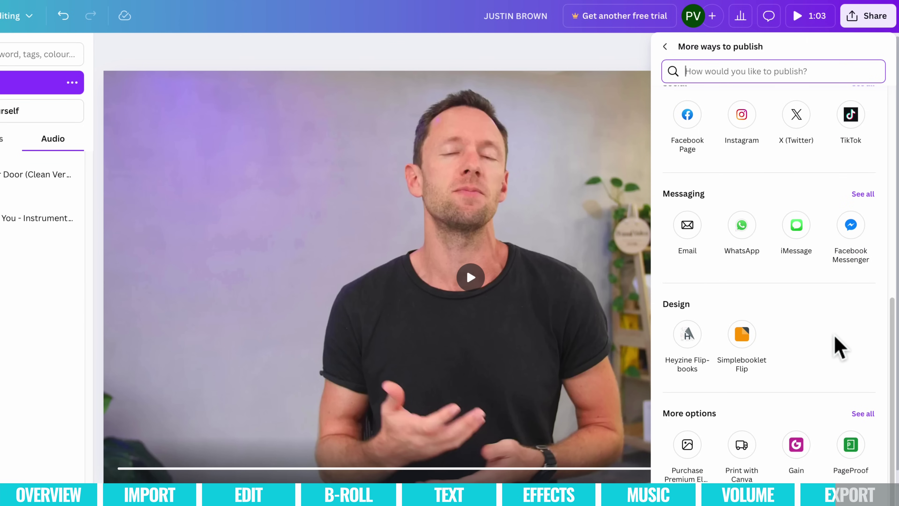
{"action": "scroll", "coordinate": [836, 346], "scroll_direction": "up", "scroll_amount": 10}
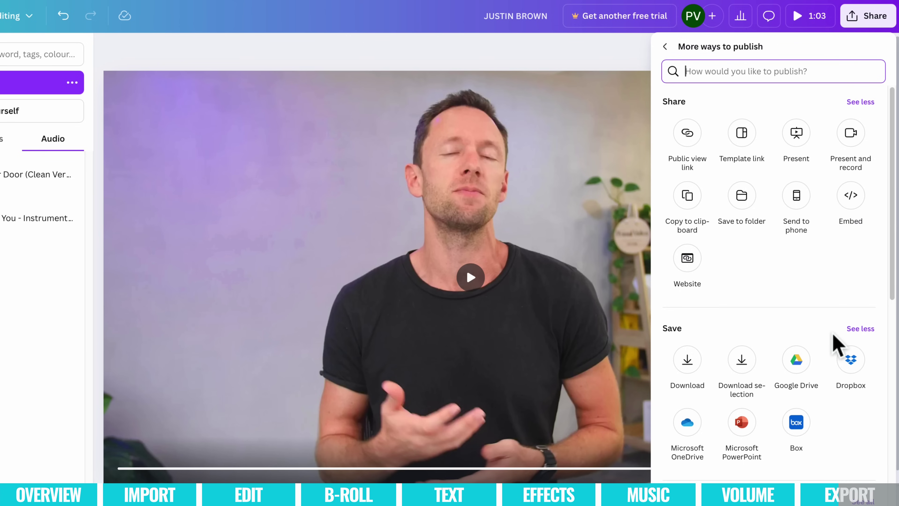
- Download all 7 pages as an MP4 video at 1080p (HD)
{"action": "left_click", "coordinate": [691, 360]}
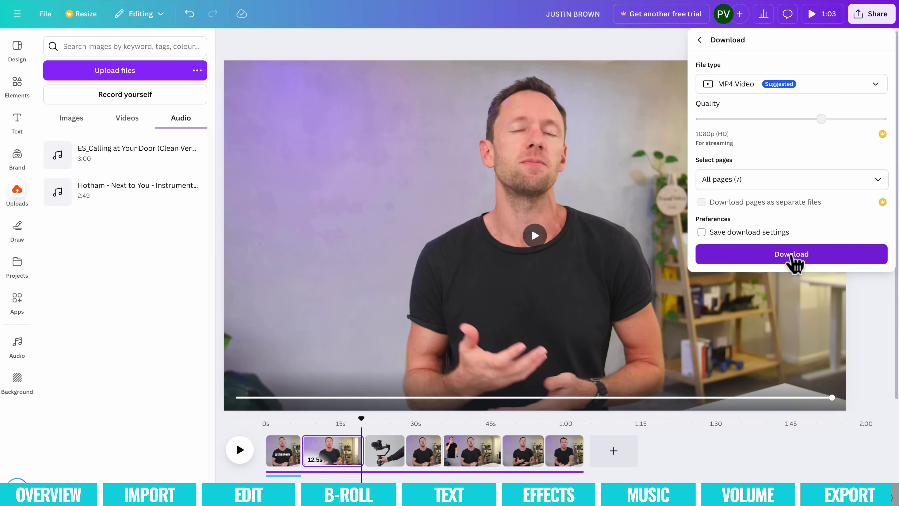
{"action": "left_click", "coordinate": [812, 256]}
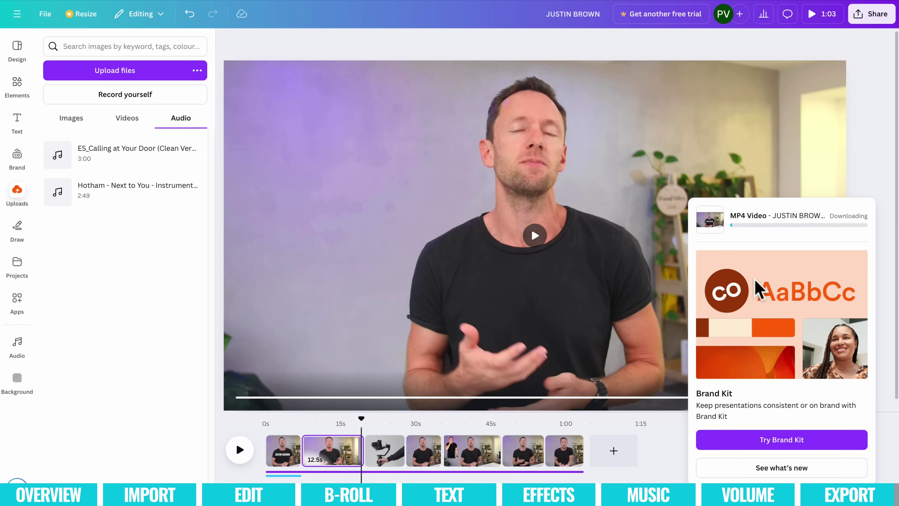